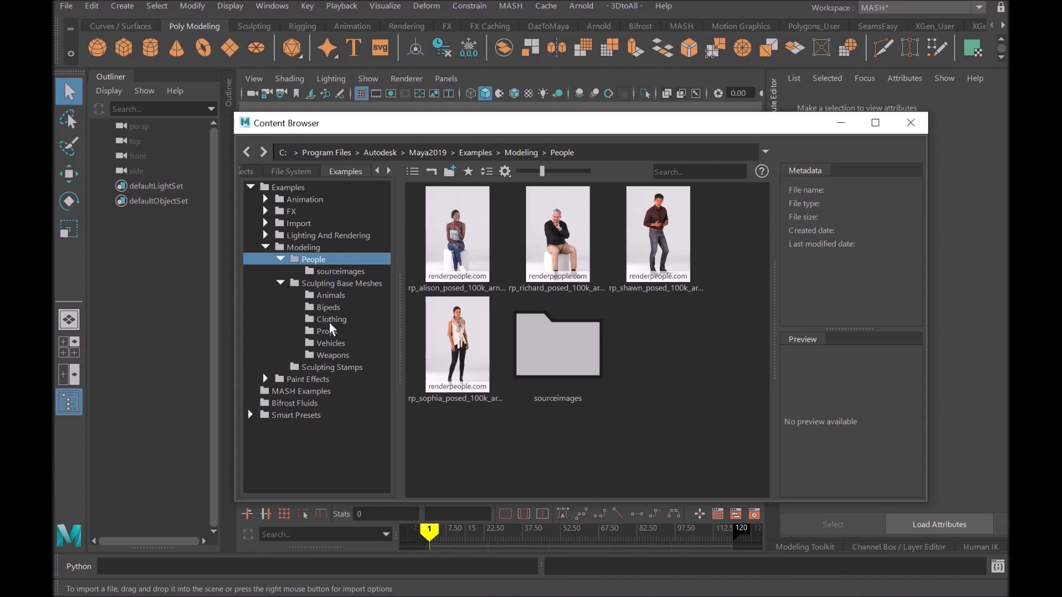
- Import the Shark.ma sculpting base mesh from the Animals examples into the scene and close the Content Browser
{"action": "left_click", "coordinate": [329, 298]}
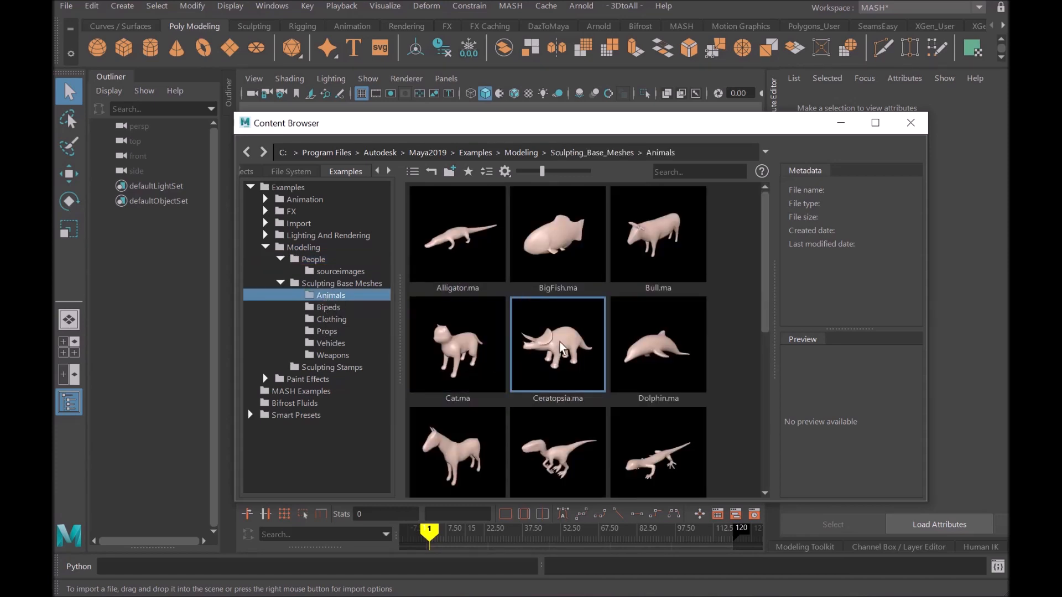
{"action": "scroll", "coordinate": [560, 348], "scroll_direction": "down", "scroll_amount": 5}
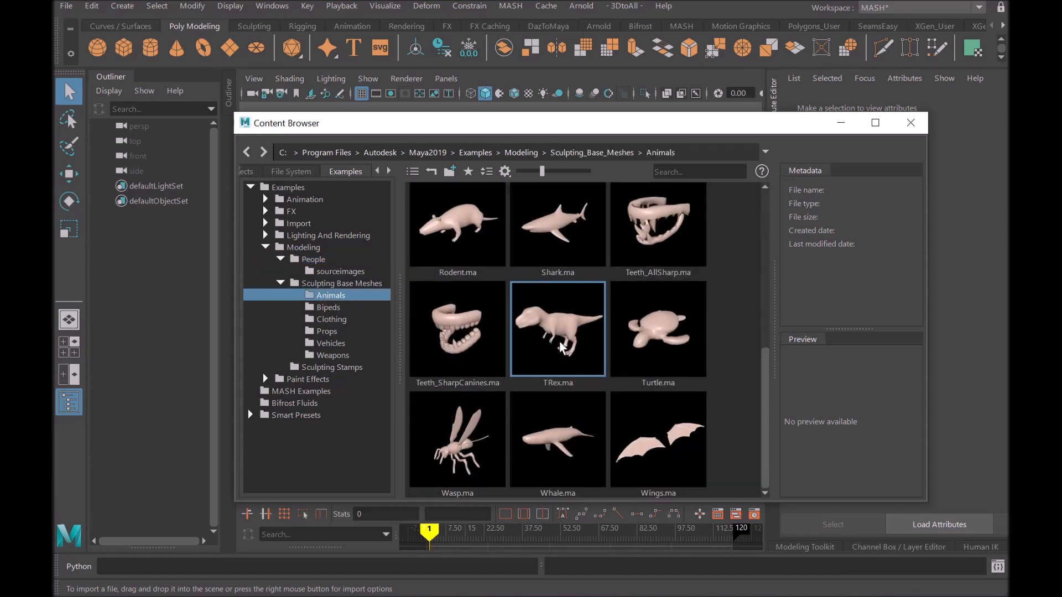
{"action": "scroll", "coordinate": [561, 347], "scroll_direction": "up", "scroll_amount": 5}
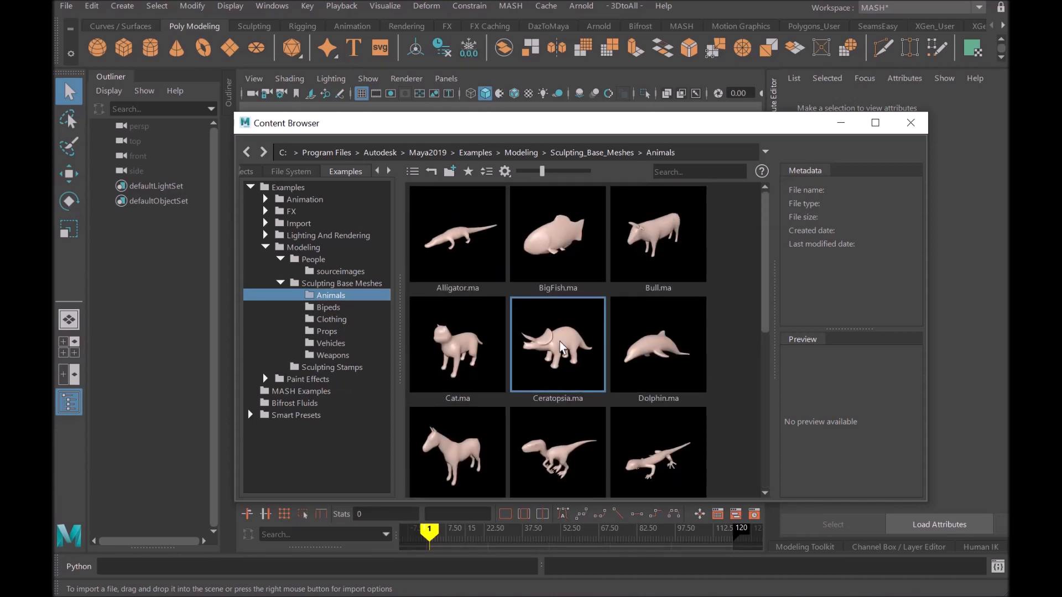
{"action": "scroll", "coordinate": [562, 347], "scroll_direction": "down", "scroll_amount": 3}
{"action": "double_click", "coordinate": [542, 255]}
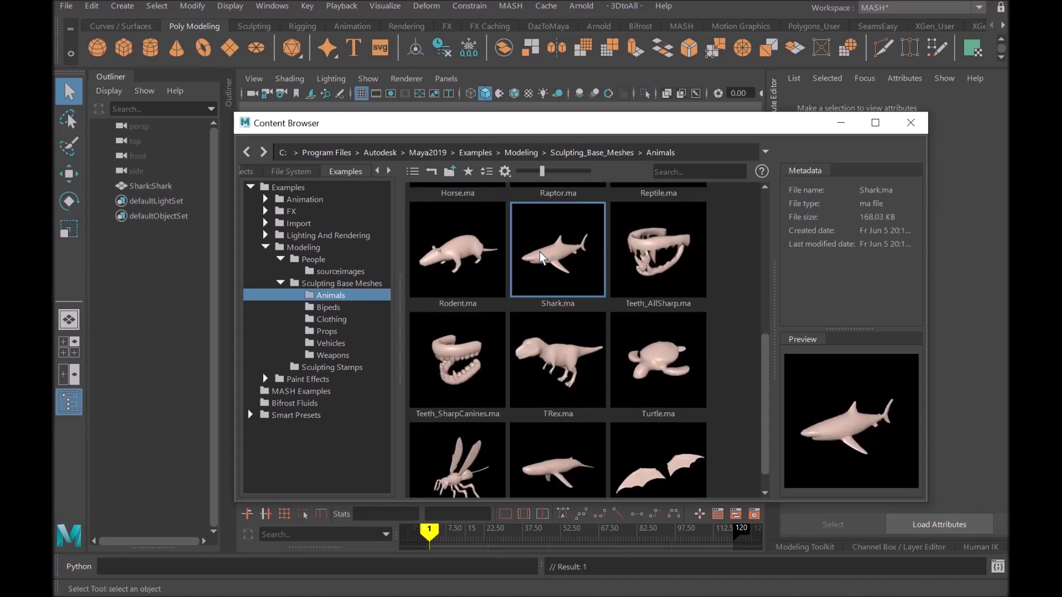
{"action": "left_click", "coordinate": [909, 123]}
- Show wireframe on shaded for the shark in the perspective view
{"action": "scroll", "coordinate": [555, 373], "scroll_direction": "up", "scroll_amount": 5}
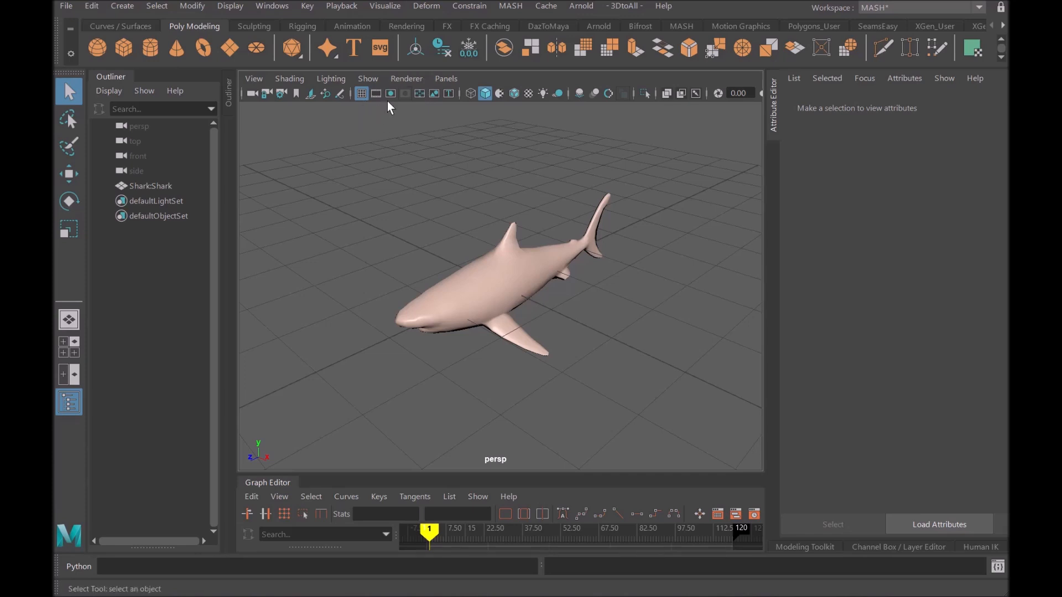
{"action": "left_click", "coordinate": [514, 92]}
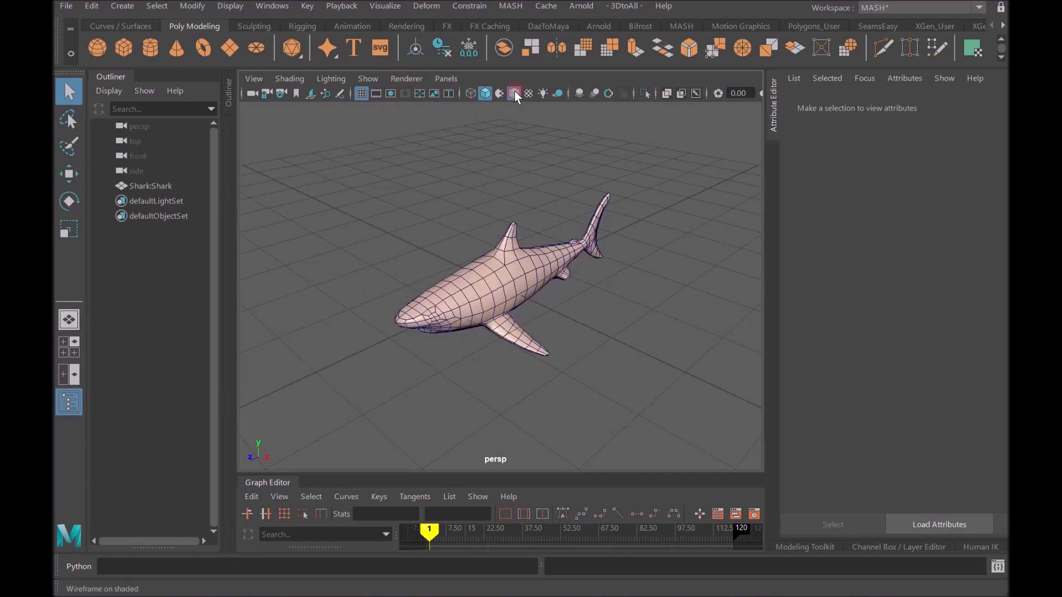
{"action": "scroll", "coordinate": [531, 300], "scroll_direction": "up", "scroll_amount": 3}
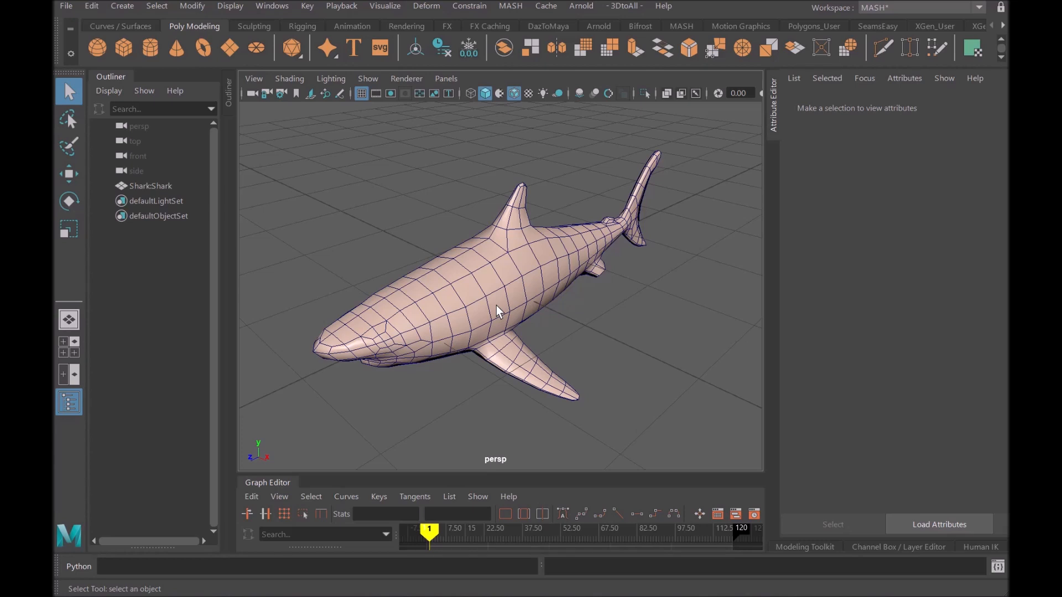
- Export the whole scene containing the shark as an OBJexport file named SharkFromMaya in the default project's scenes folder
{"action": "left_click", "coordinate": [488, 313]}
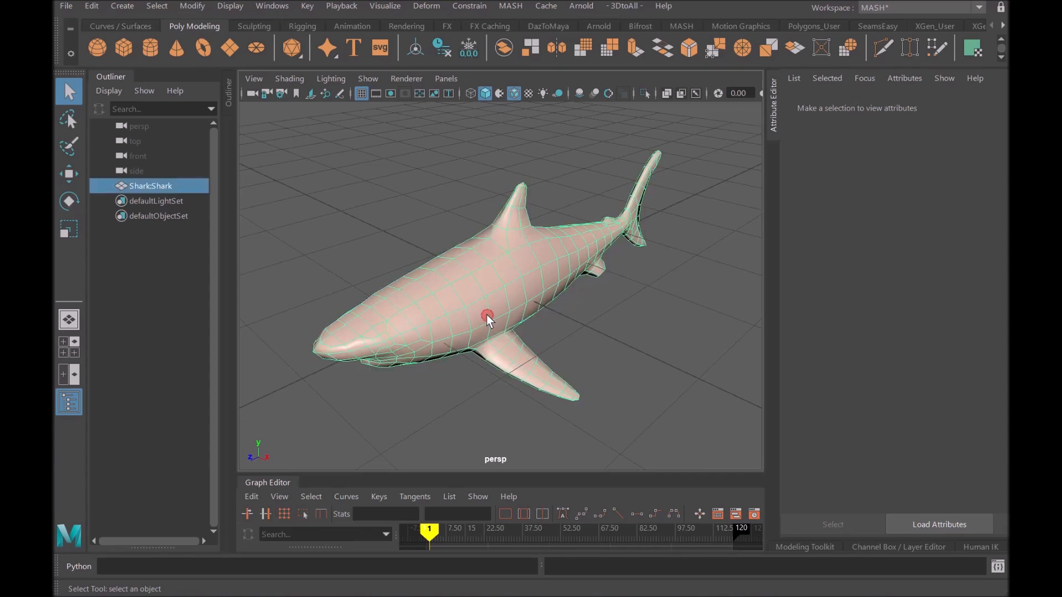
{"action": "left_click", "coordinate": [68, 7]}
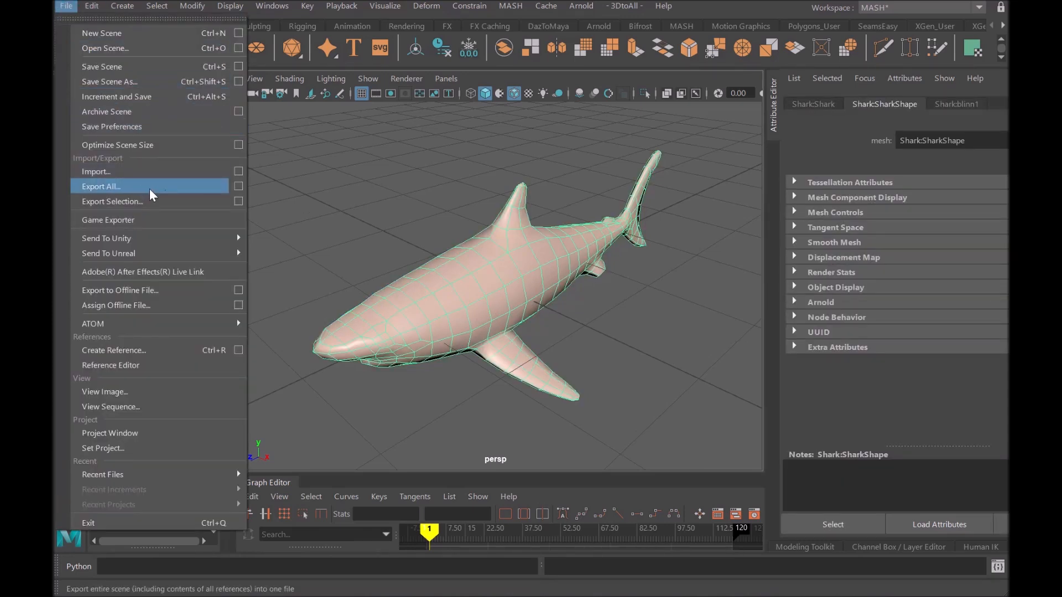
{"action": "left_click", "coordinate": [238, 186]}
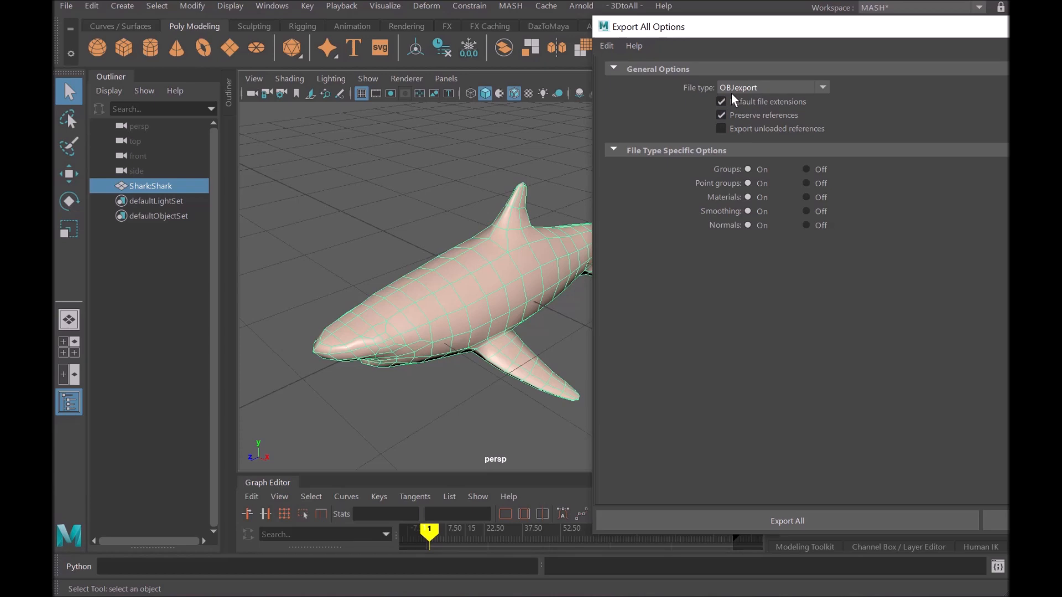
{"action": "left_click", "coordinate": [822, 88]}
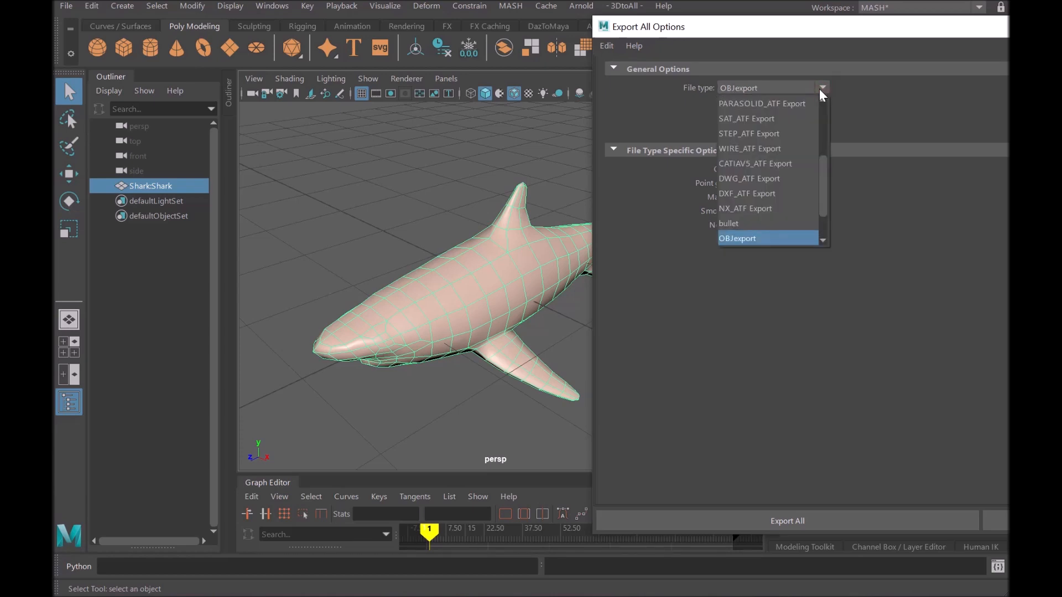
{"action": "mouse_move", "coordinate": [822, 168]}
{"action": "left_mouse_down"}
{"action": "mouse_move", "coordinate": [814, 98]}
{"action": "mouse_move", "coordinate": [818, 185]}
{"action": "left_mouse_up"}
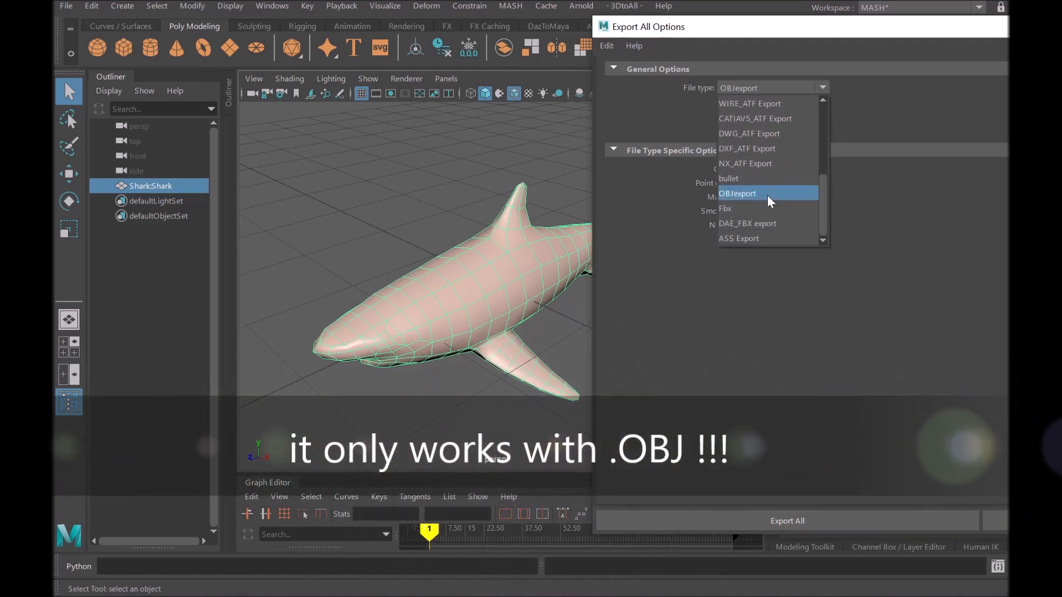
{"action": "left_click", "coordinate": [858, 523]}
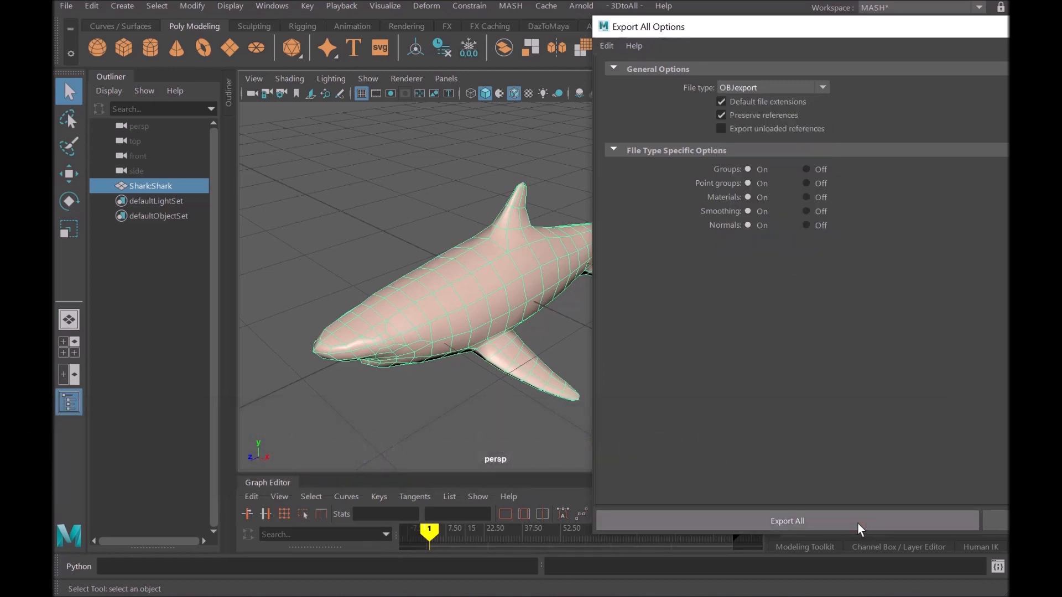
{"action": "left_click", "coordinate": [858, 523]}
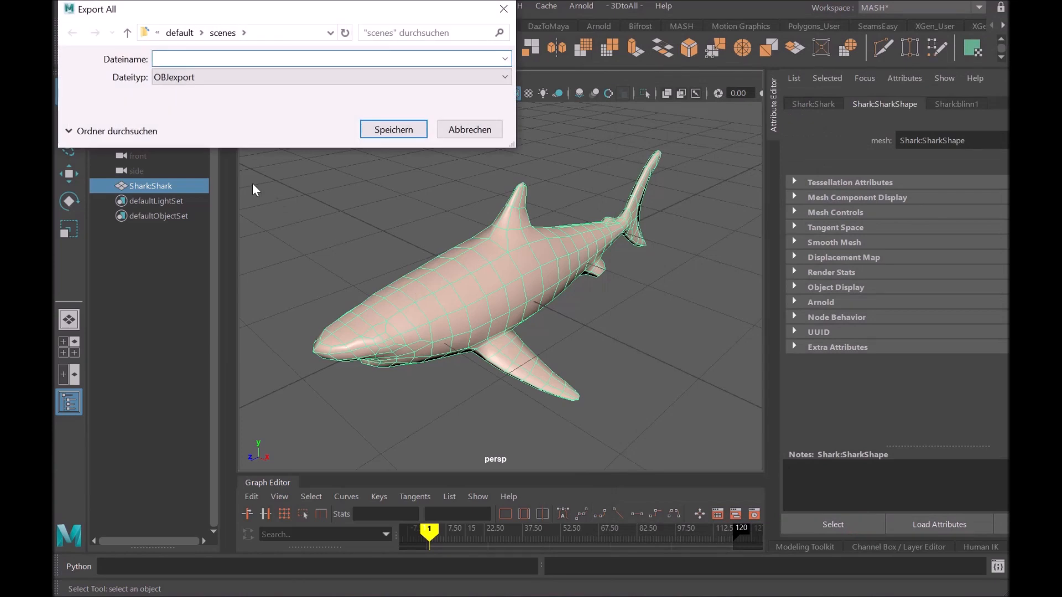
{"action": "type", "text": "SharkFromMaya"}
{"action": "left_click", "coordinate": [400, 129]}
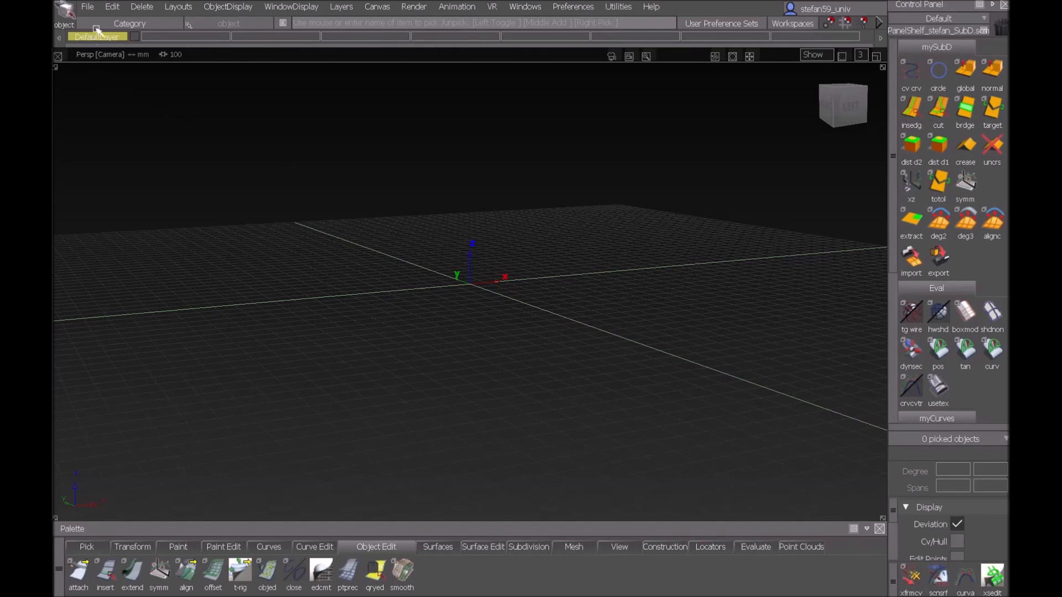
- Switch to Alias and import SharkFromMaya.obj from the Maya scenes folder as a Subdiv
{"action": "left_click", "coordinate": [86, 7]}
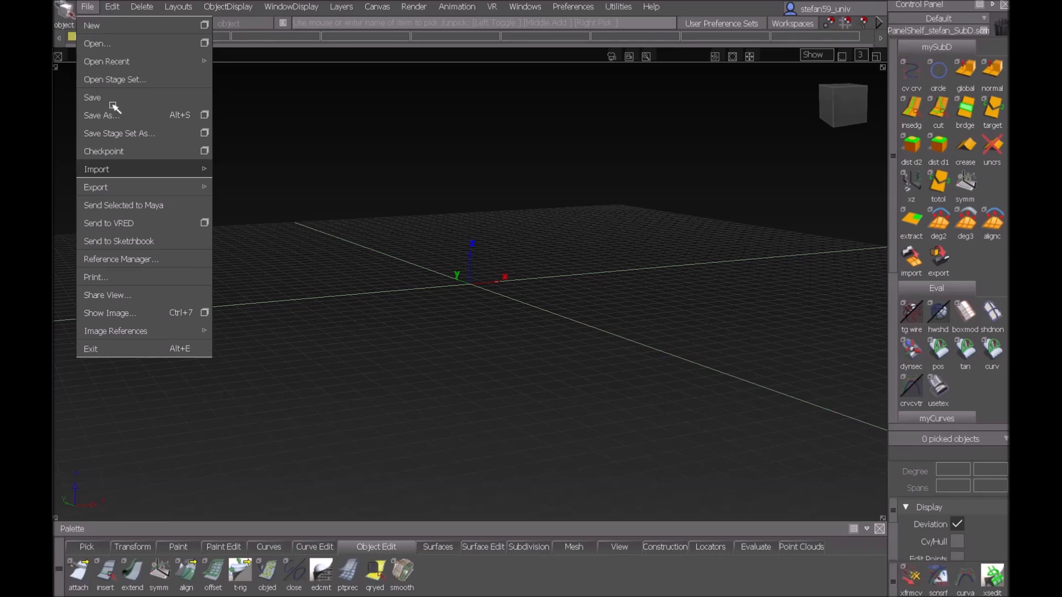
{"action": "mouse_move", "coordinate": [195, 169]}
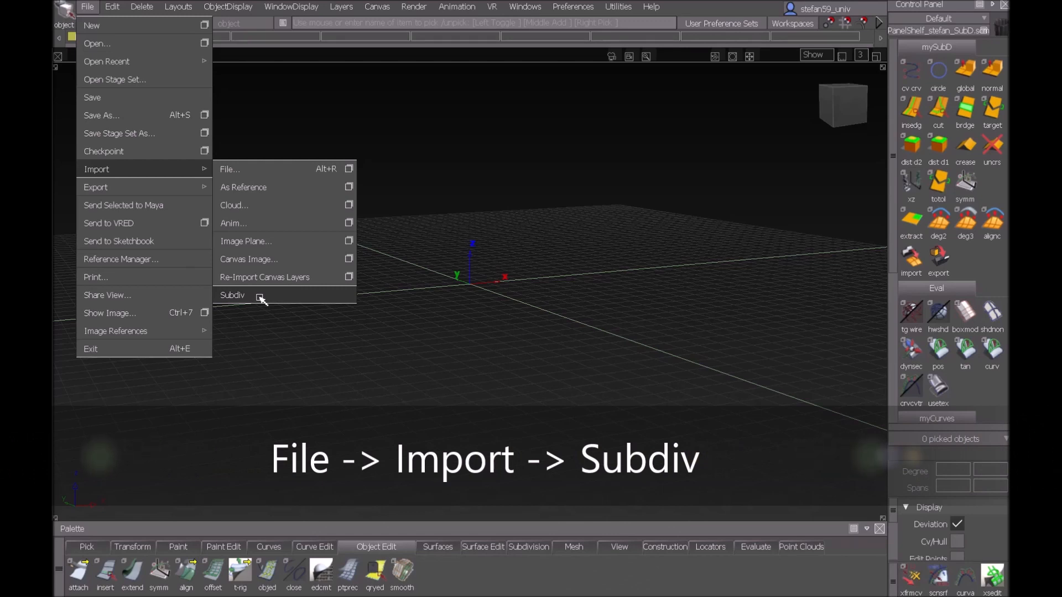
{"action": "left_click", "coordinate": [260, 297]}
{"action": "type", "text": "Shark"}
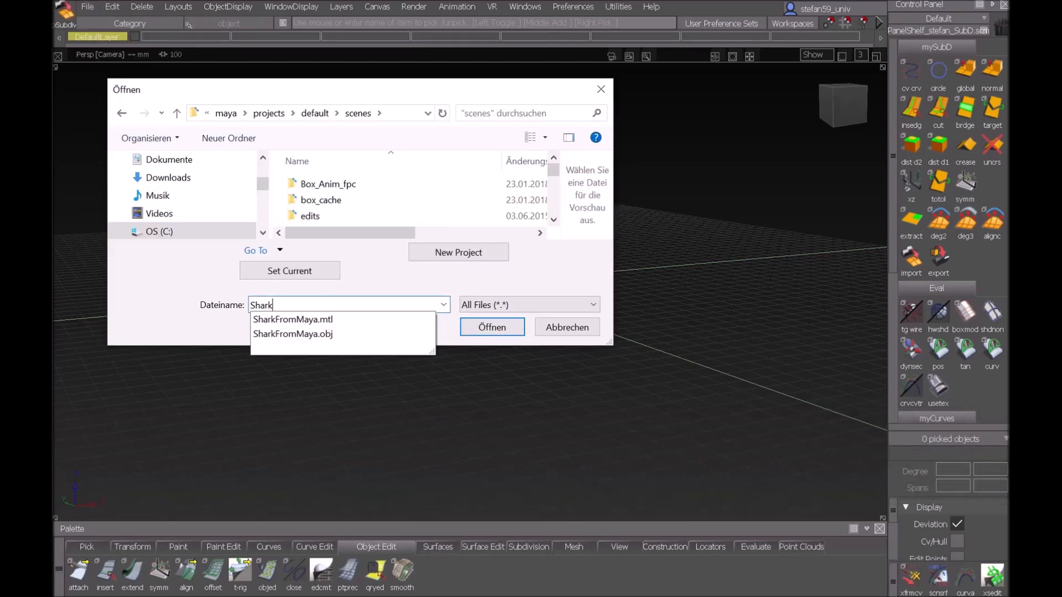
{"action": "left_click", "coordinate": [292, 334]}
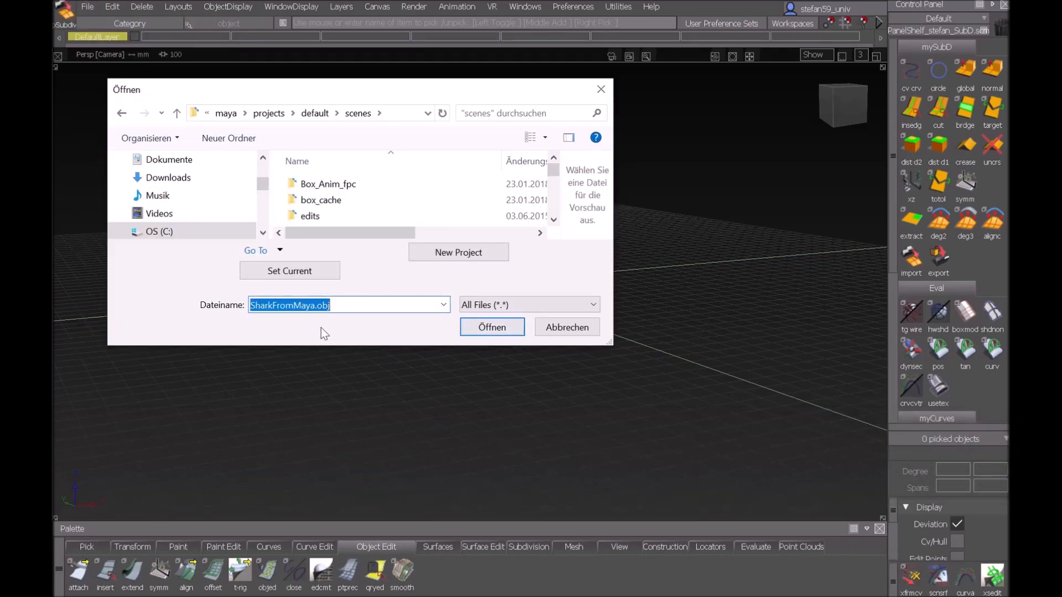
{"action": "left_click", "coordinate": [489, 327]}
- Turn on the CV/Hull display for the imported shark subdiv and show it hardware-shaded with the wireframe toggled off
{"action": "left_click_drag", "start_coordinate": [524, 266], "coordinate": [482, 261], "text": "alt+shift"}
{"action": "left_click", "coordinate": [481, 262]}
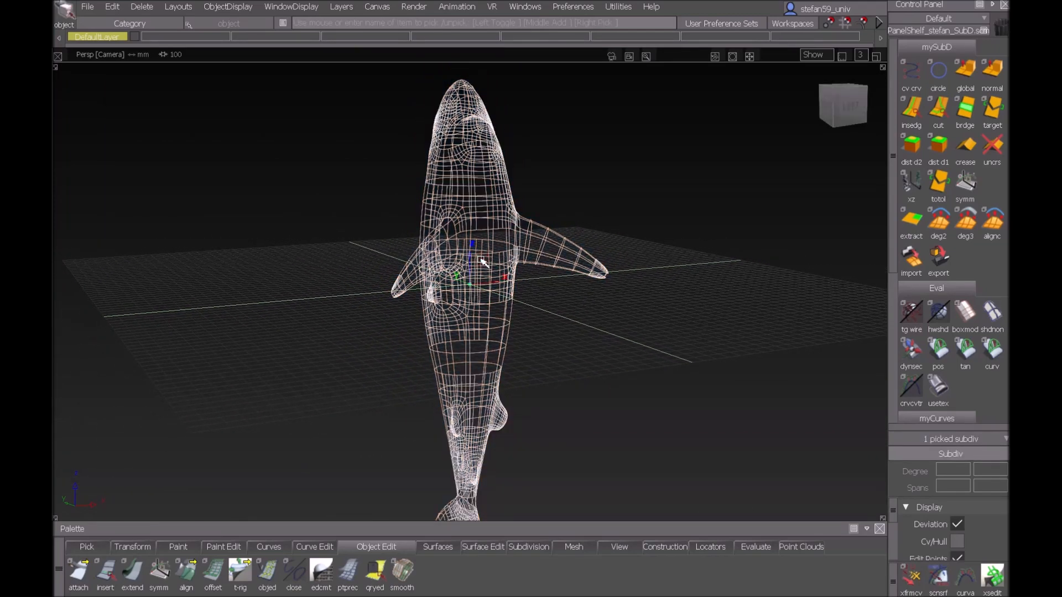
{"action": "left_click_drag", "start_coordinate": [479, 260], "coordinate": [479, 264], "text": "alt+shift"}
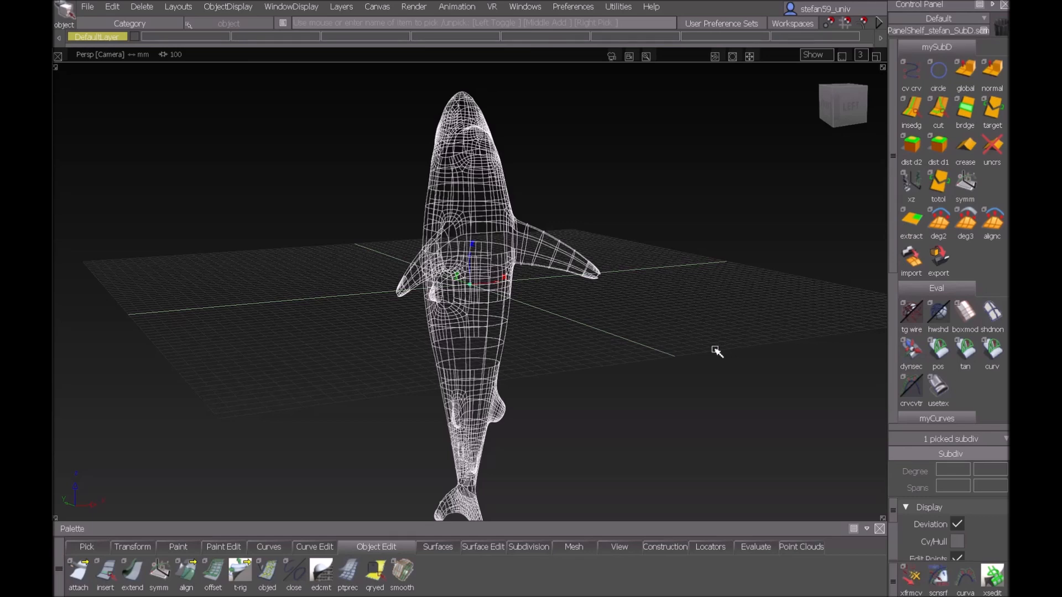
{"action": "left_click", "coordinate": [957, 541]}
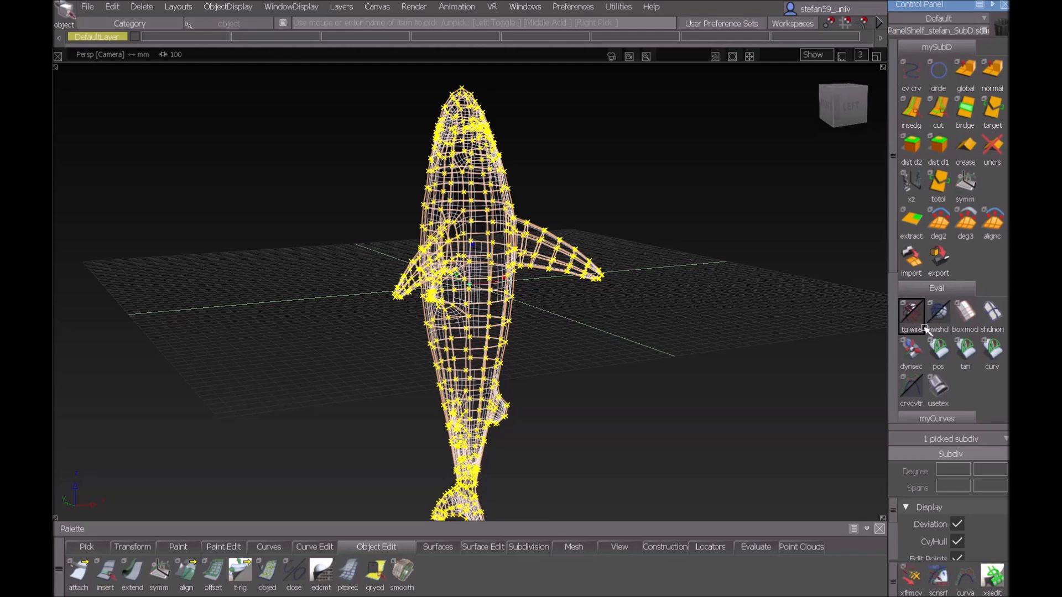
{"action": "left_click", "coordinate": [939, 320]}
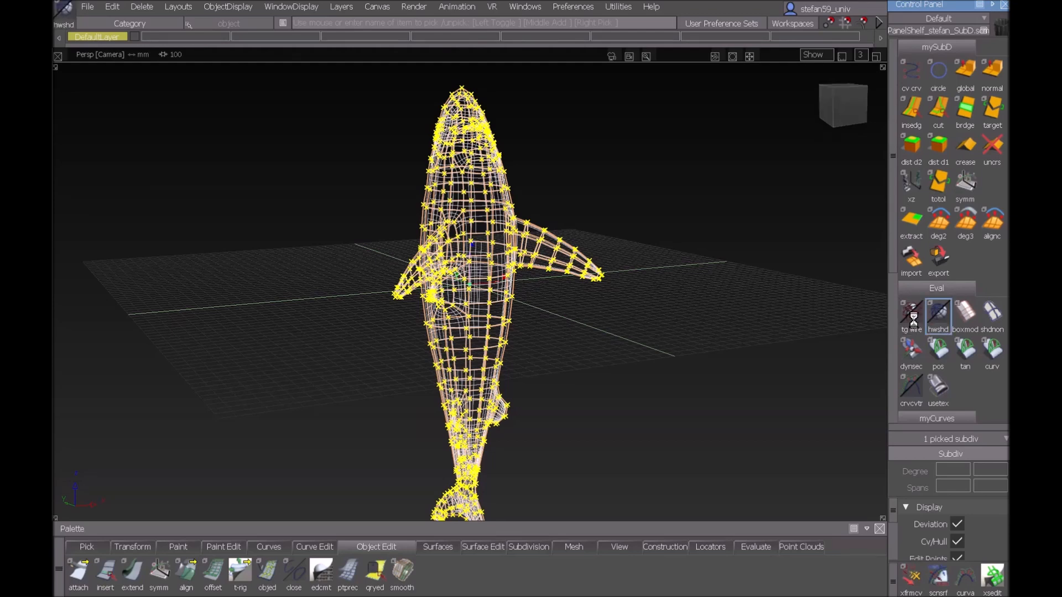
{"action": "left_click", "coordinate": [912, 317]}
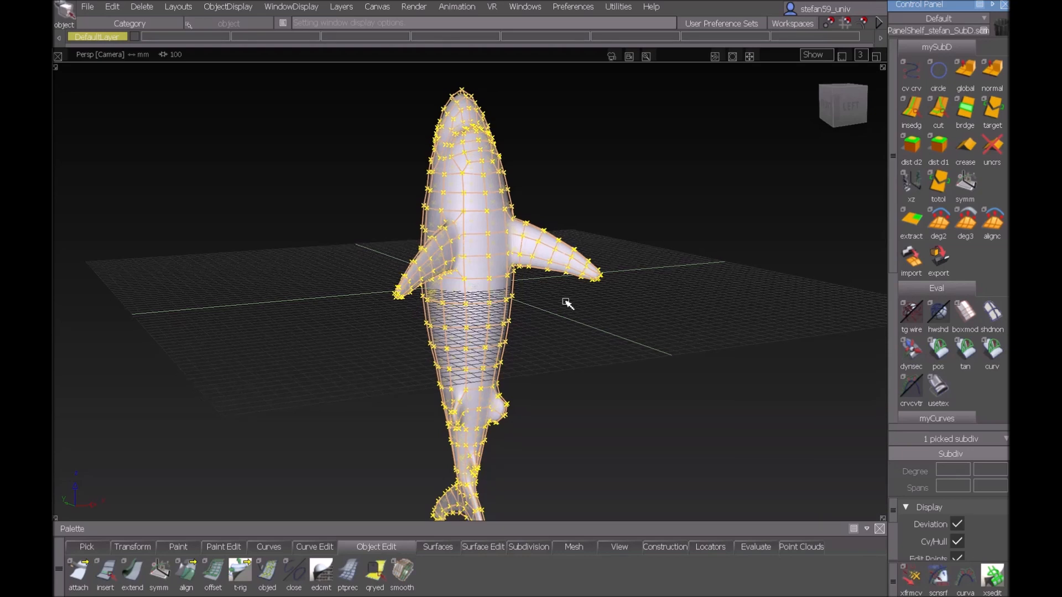
- Set the shark subdiv's X rotation to 90 degrees in its transform information
{"action": "right_click_drag", "start_coordinate": [544, 312], "coordinate": [540, 286], "text": "ctrl+shift"}
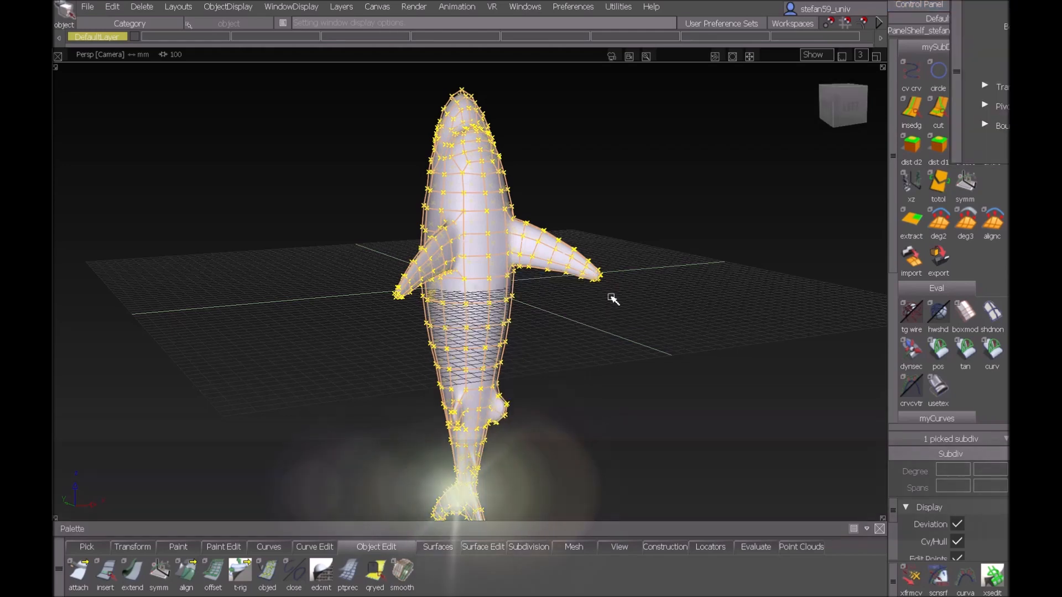
{"action": "left_click_drag", "start_coordinate": [751, 145], "coordinate": [730, 133]}
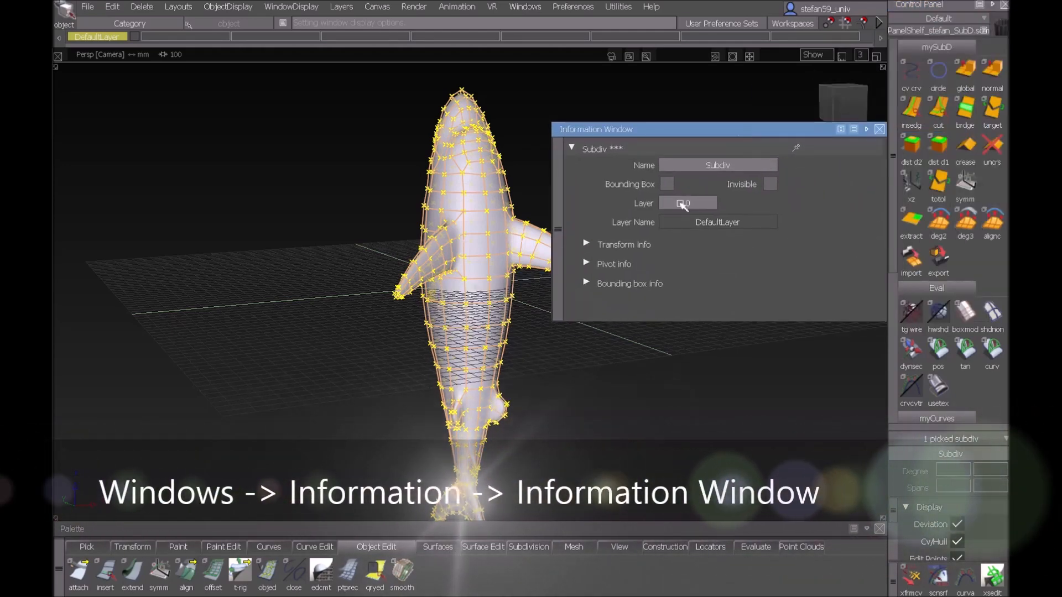
{"action": "left_click", "coordinate": [635, 244]}
{"action": "left_click", "coordinate": [680, 281]}
{"action": "type", "text": "90.0000"}
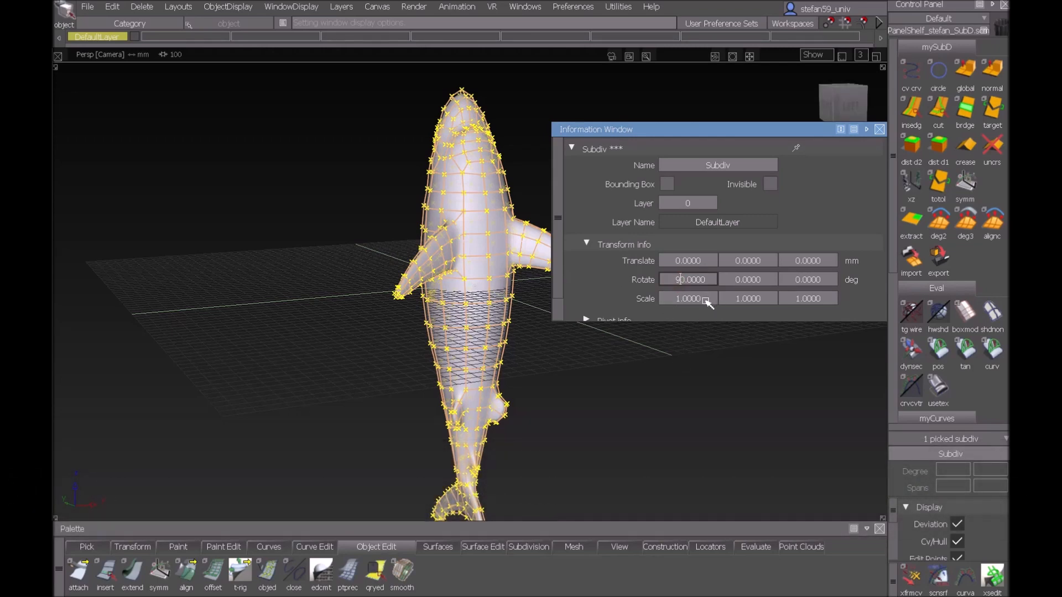
{"action": "key", "text": "Return"}
- Move the control vertices at the dorsal fin's tip toward the tail and pick the control vertex at the snout's tip
{"action": "right_click_drag", "start_coordinate": [469, 360], "coordinate": [600, 166], "text": "alt+shift"}
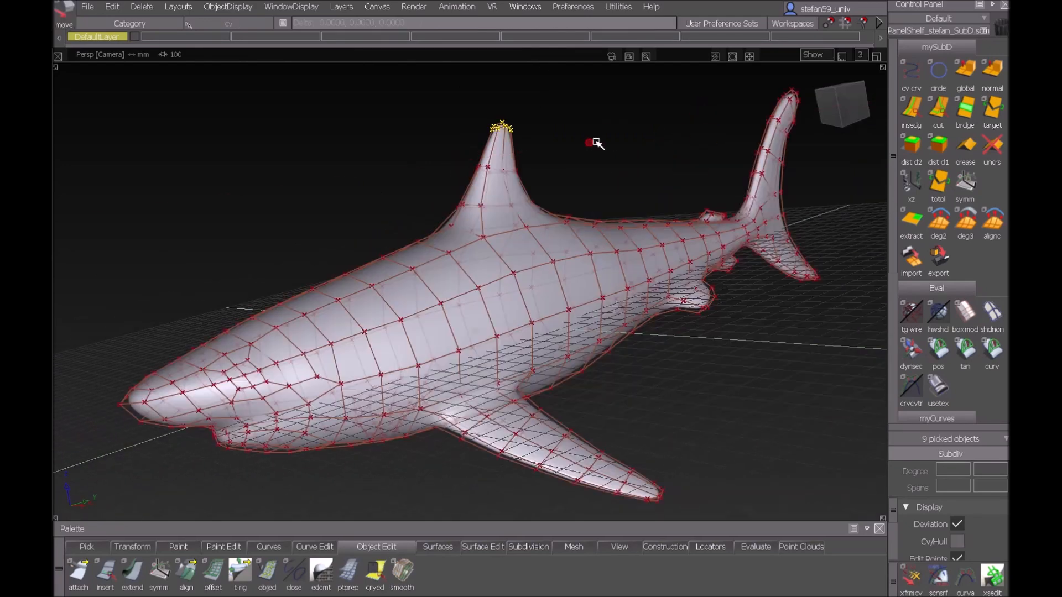
{"action": "left_click_drag", "start_coordinate": [592, 139], "coordinate": [708, 126]}
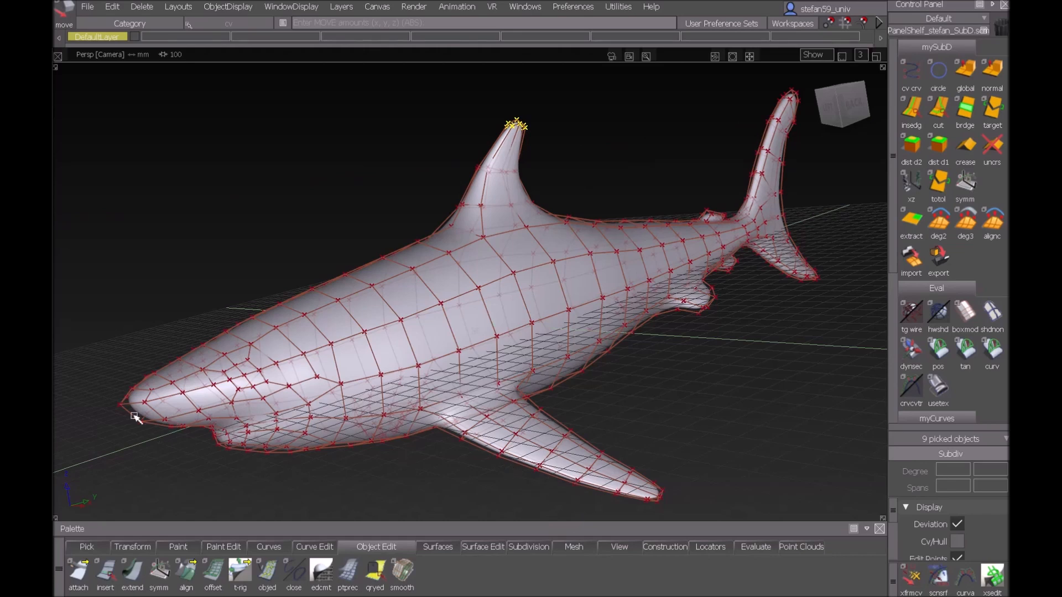
{"action": "mouse_move", "coordinate": [95, 409]}
{"action": "left_mouse_down", "text": "ctrl+shift"}
{"action": "mouse_move", "coordinate": [127, 247]}
{"action": "mouse_move", "coordinate": [398, 149]}
{"action": "mouse_move", "coordinate": [327, 225]}
{"action": "mouse_move", "coordinate": [298, 232]}
{"action": "mouse_move", "coordinate": [330, 247]}
{"action": "mouse_move", "coordinate": [190, 275]}
{"action": "left_mouse_up", "text": "ctrl+shift"}
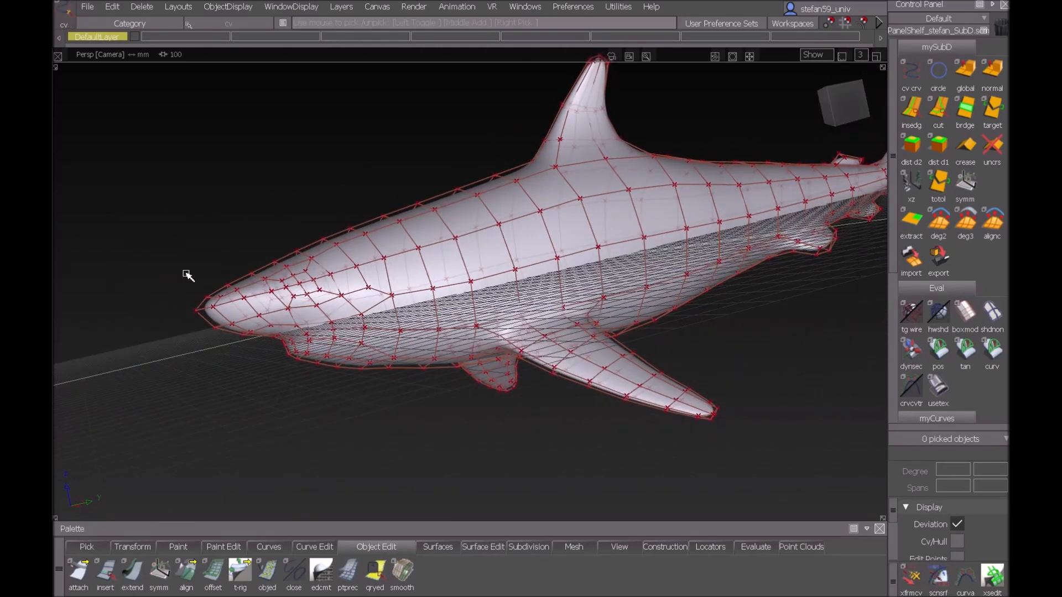
{"action": "left_click", "coordinate": [206, 305]}
{"action": "left_click_drag", "start_coordinate": [247, 187], "coordinate": [161, 279], "text": "ctrl+shift"}
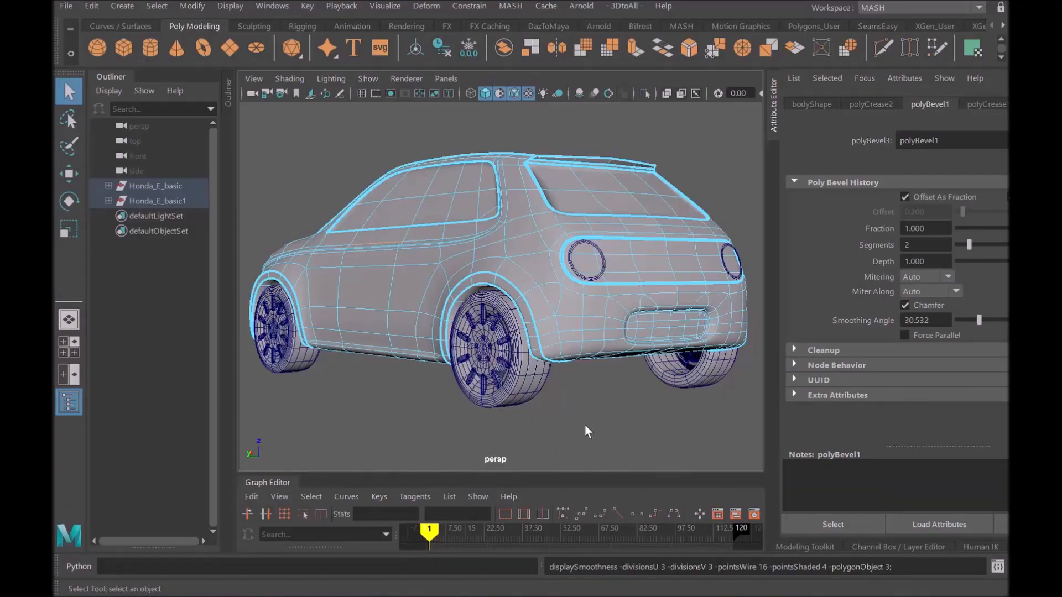
- Switch to Maya and examine the Honda E body's mesh and creased edges from the rear, front side and around the windows
{"action": "left_click_drag", "start_coordinate": [586, 424], "coordinate": [712, 431], "text": "alt"}
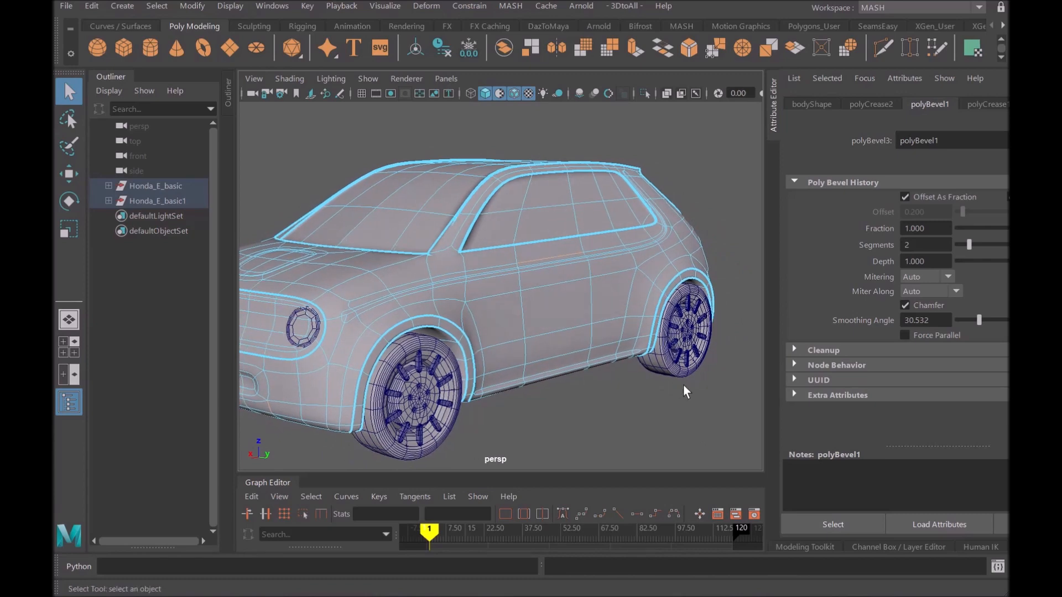
{"action": "left_click_drag", "start_coordinate": [631, 402], "coordinate": [672, 383], "text": "alt"}
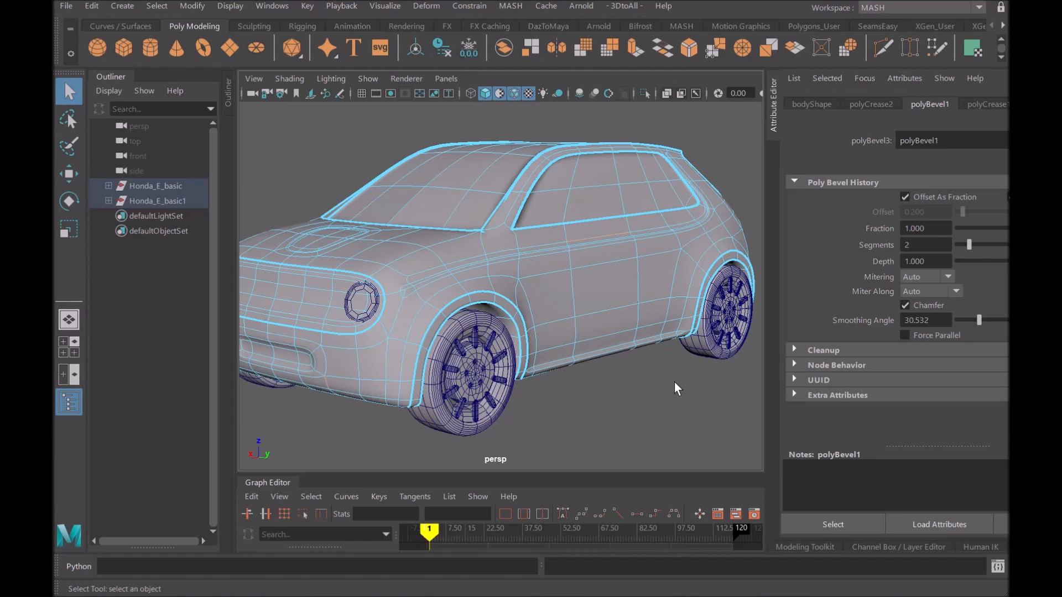
{"action": "left_click_drag", "start_coordinate": [597, 192], "coordinate": [590, 228], "text": "alt"}
{"action": "scroll", "coordinate": [592, 228], "scroll_direction": "up", "scroll_amount": 3}
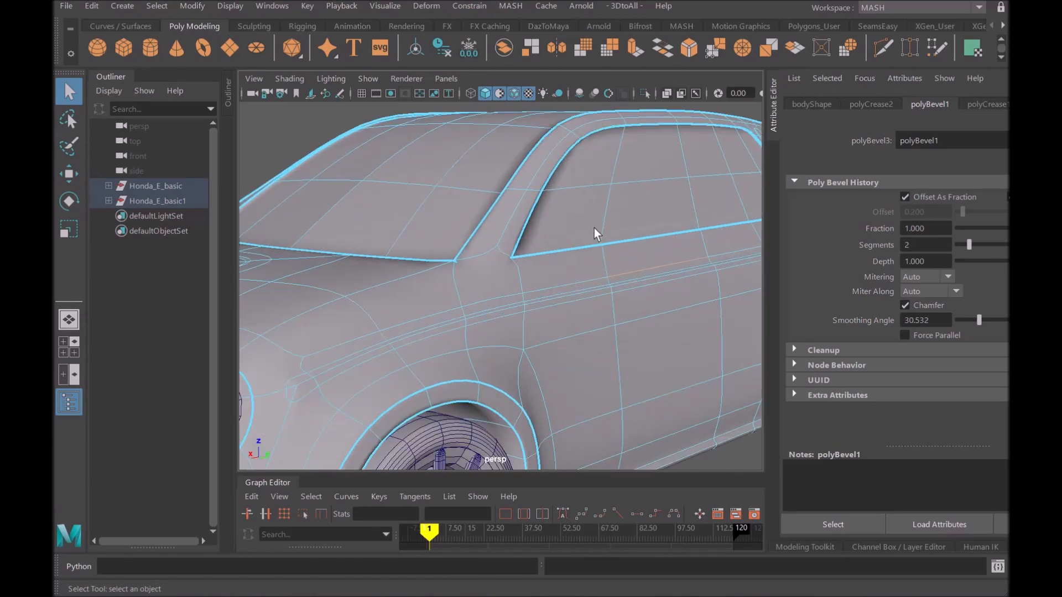
{"action": "left_click_drag", "start_coordinate": [604, 219], "coordinate": [530, 236], "text": "alt"}
{"action": "left_click_drag", "start_coordinate": [526, 237], "coordinate": [531, 244], "text": "alt"}
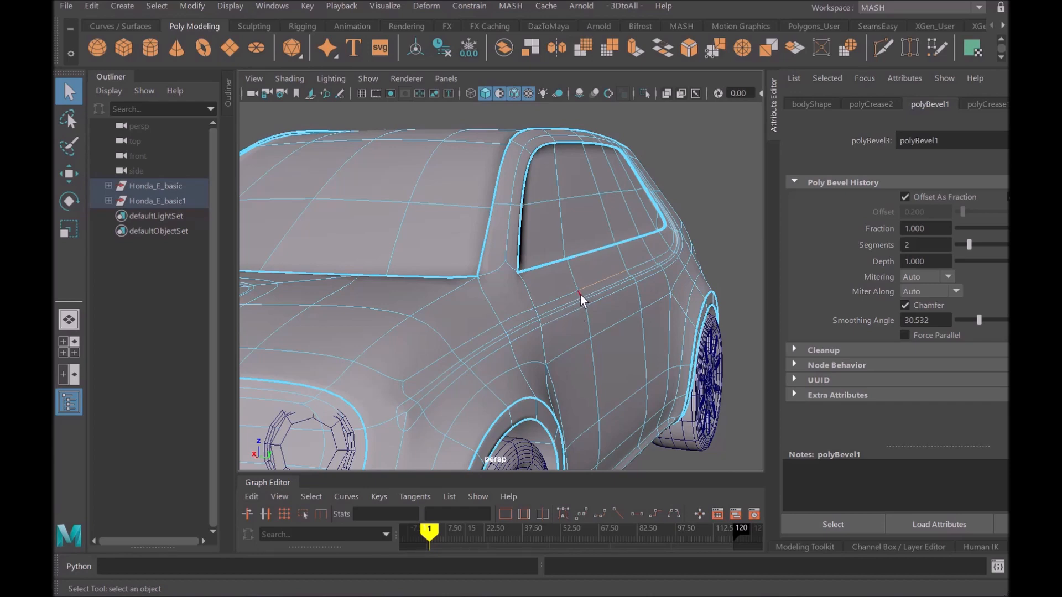
- Set the body bevel's fraction to 0.5 to bring the bevelled edges along the side crease closer together
{"action": "left_click_drag", "start_coordinate": [581, 301], "coordinate": [588, 339], "text": "alt"}
{"action": "scroll", "coordinate": [587, 337], "scroll_direction": "up", "scroll_amount": 10}
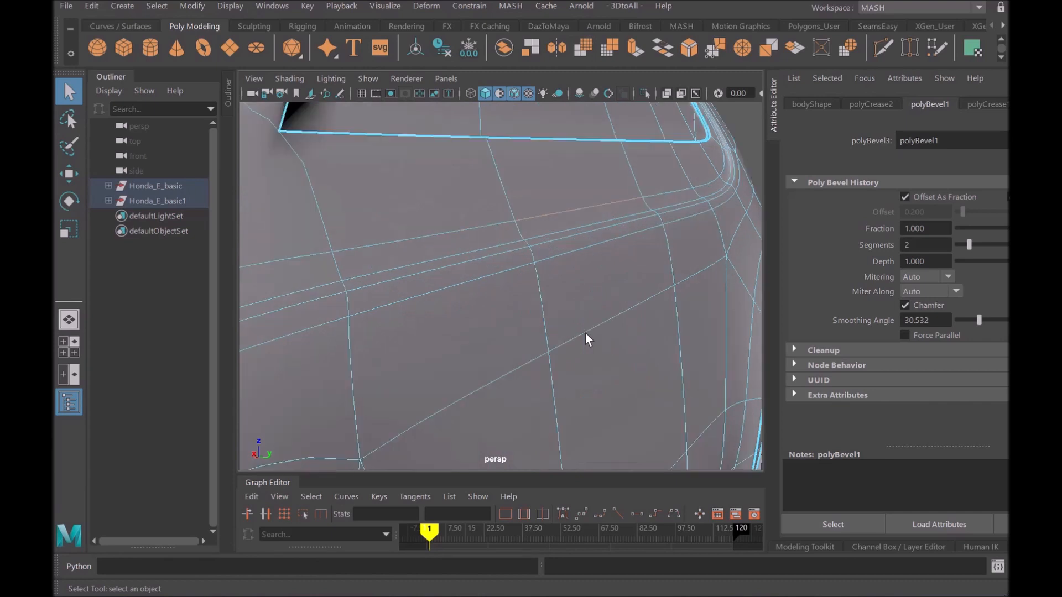
{"action": "middle_click_drag", "start_coordinate": [539, 295], "coordinate": [476, 314], "text": "alt"}
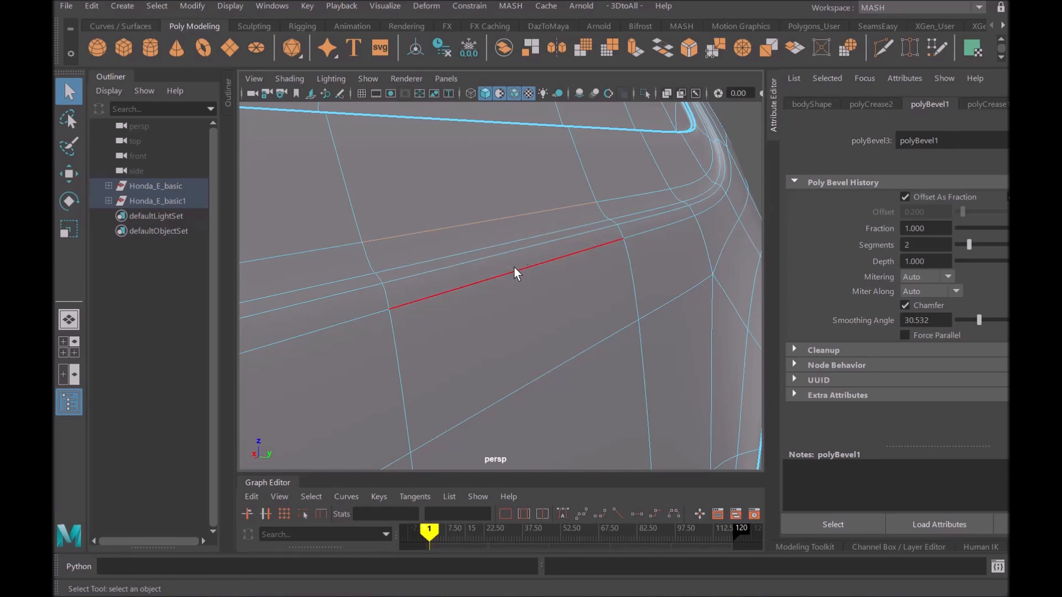
{"action": "left_click", "coordinate": [931, 230]}
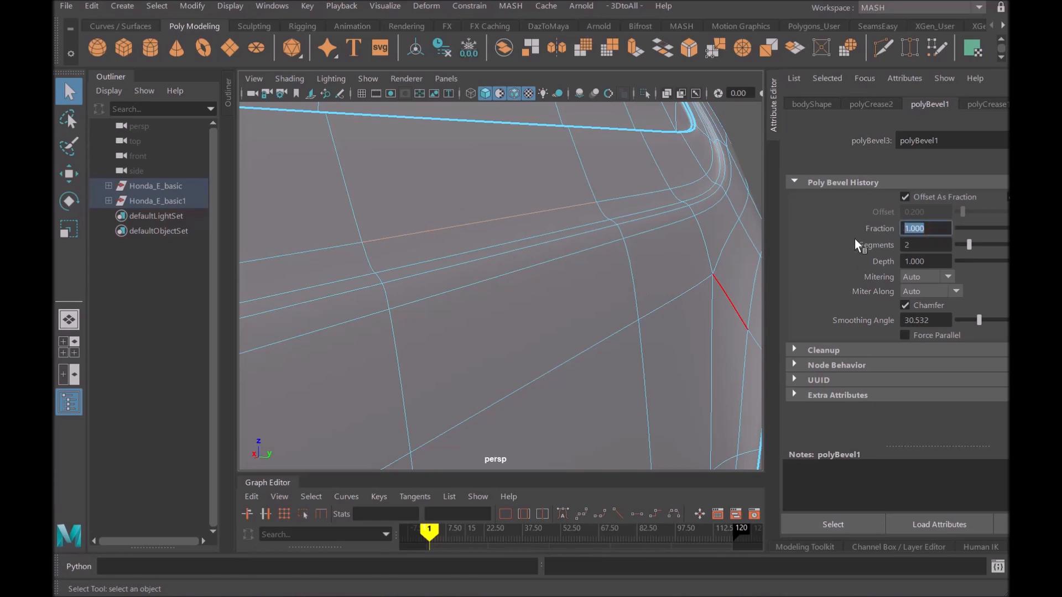
{"action": "type", "text": "0.5"}
{"action": "key", "text": "Return"}
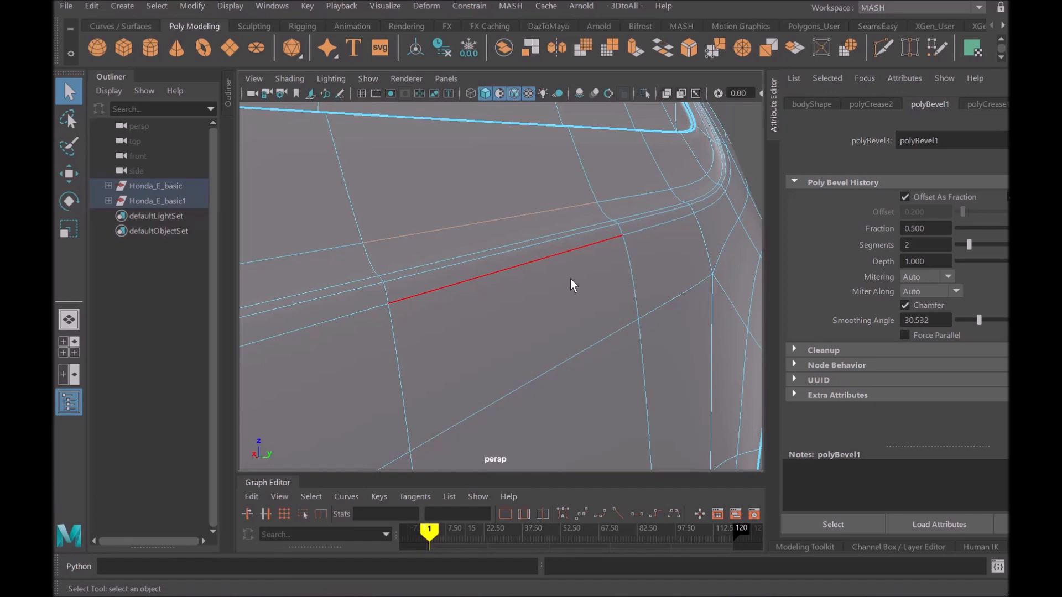
- Export the whole Honda E scene as an OBJ file named HondaFromMaya
{"action": "scroll", "coordinate": [604, 332], "scroll_direction": "down", "scroll_amount": 5}
{"action": "scroll", "coordinate": [635, 268], "scroll_direction": "down", "scroll_amount": 4}
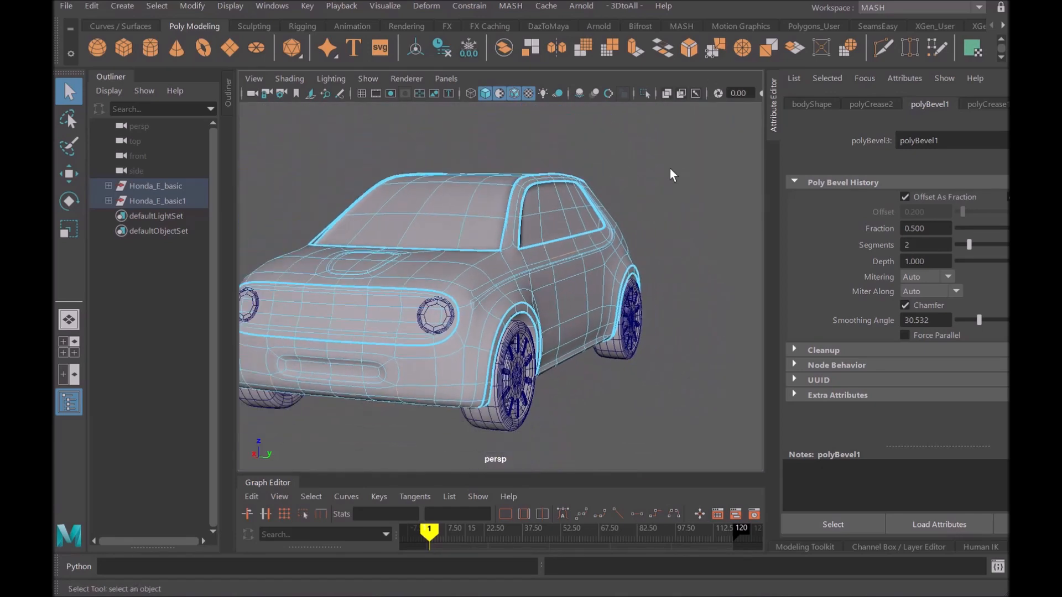
{"action": "left_click_drag", "start_coordinate": [655, 299], "coordinate": [695, 303], "text": "alt"}
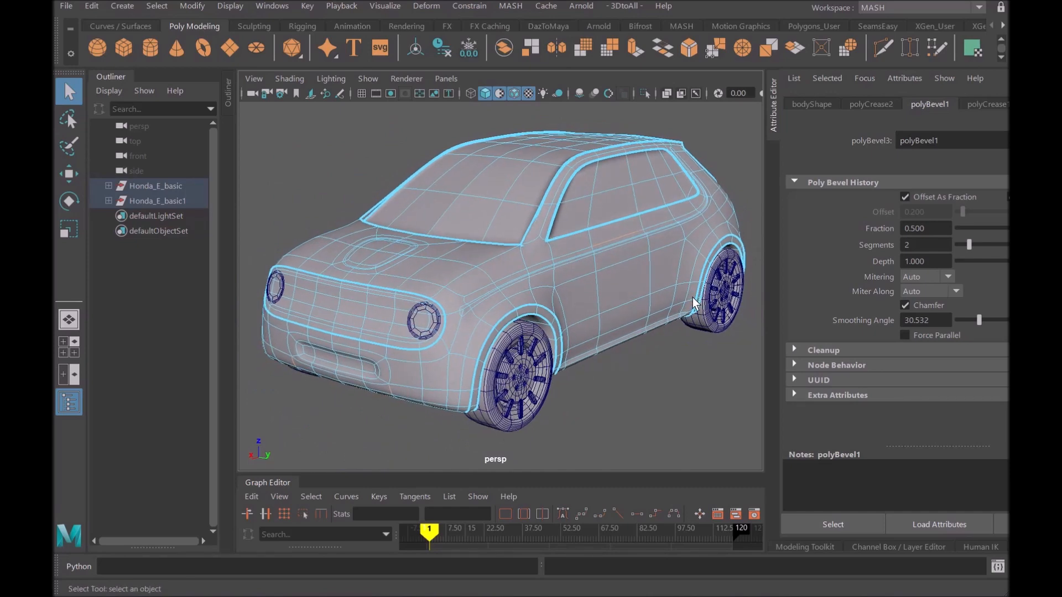
{"action": "left_click", "coordinate": [66, 6]}
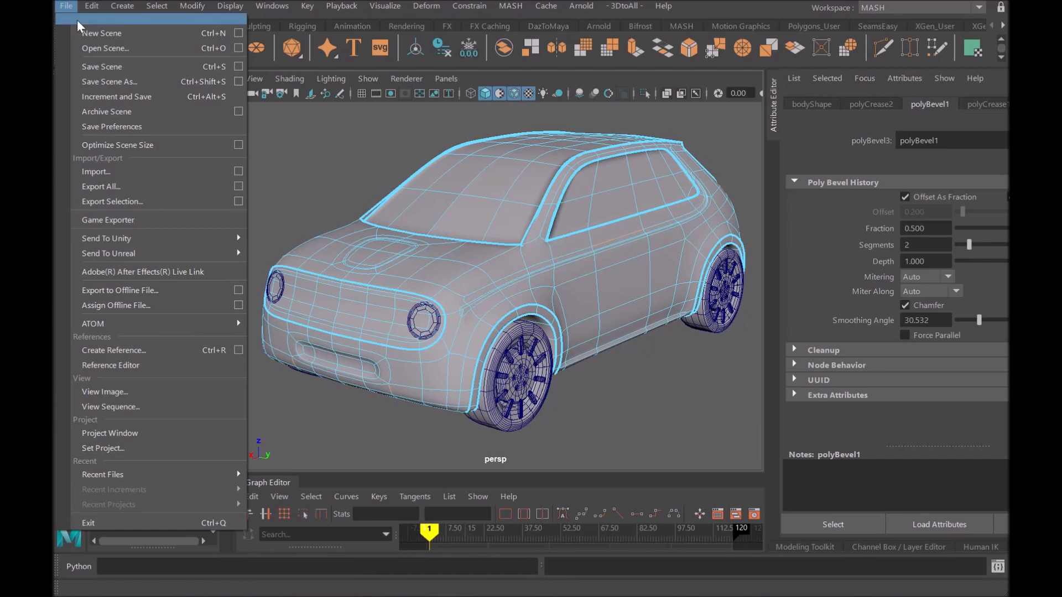
{"action": "left_click", "coordinate": [218, 190]}
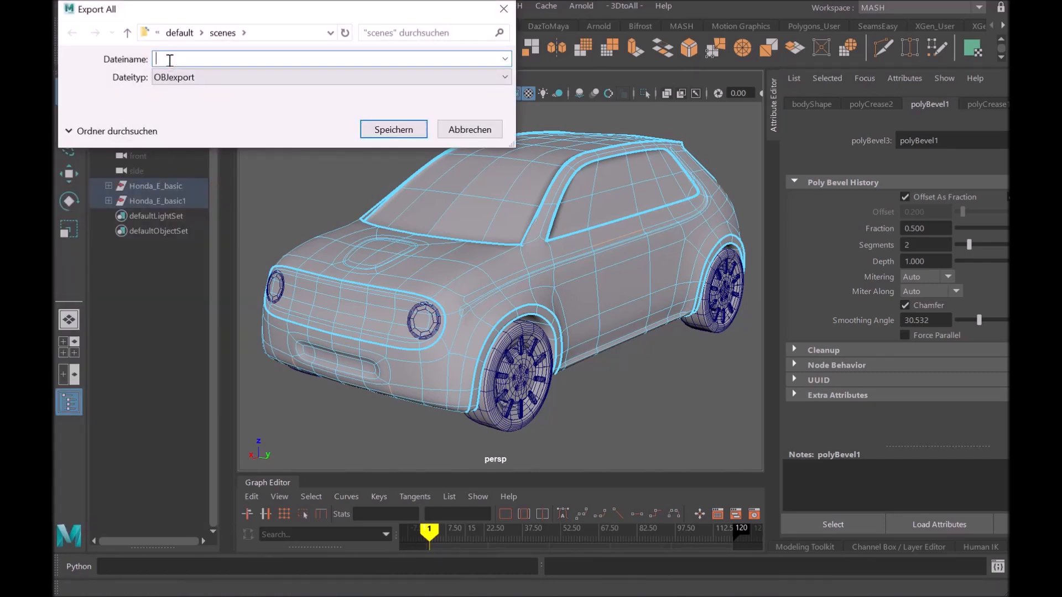
{"action": "type", "text": "HondaFromMaya"}
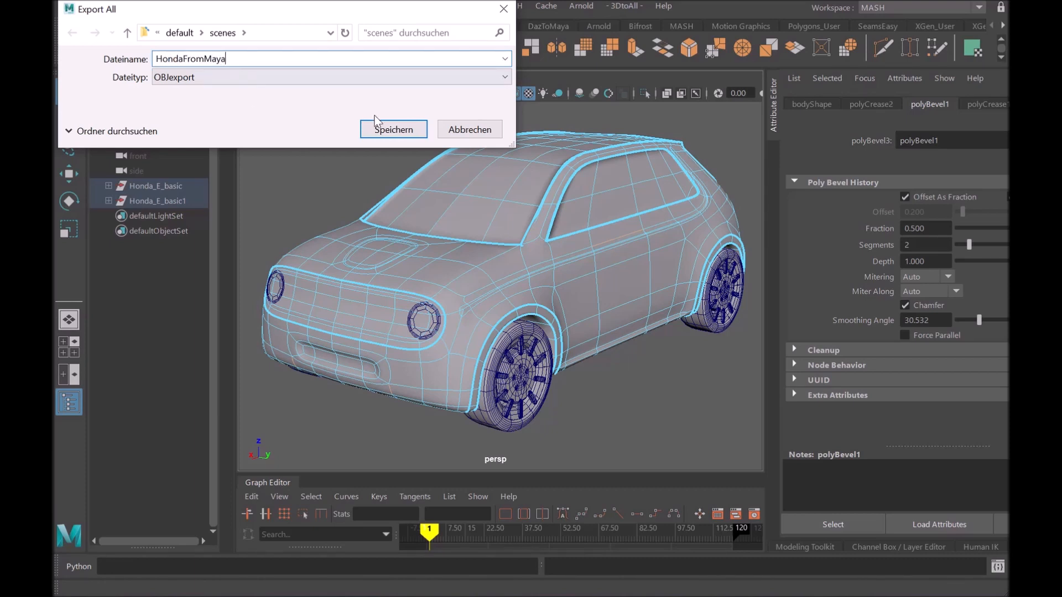
{"action": "left_click", "coordinate": [384, 130]}
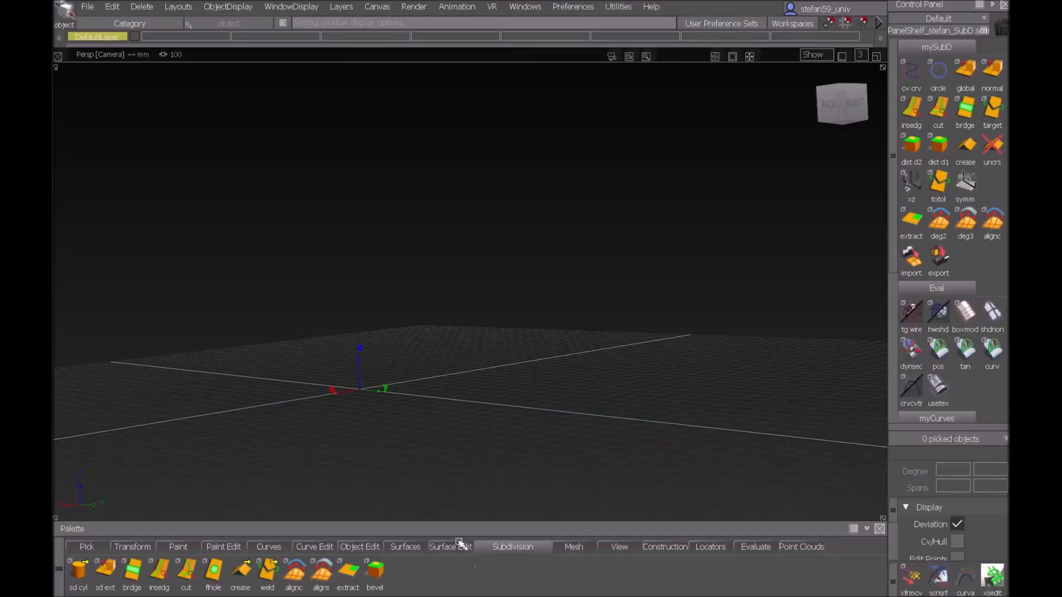
- Switch to Alias and import the HondaFromMaya file as a subdiv
{"action": "left_click", "coordinate": [89, 7]}
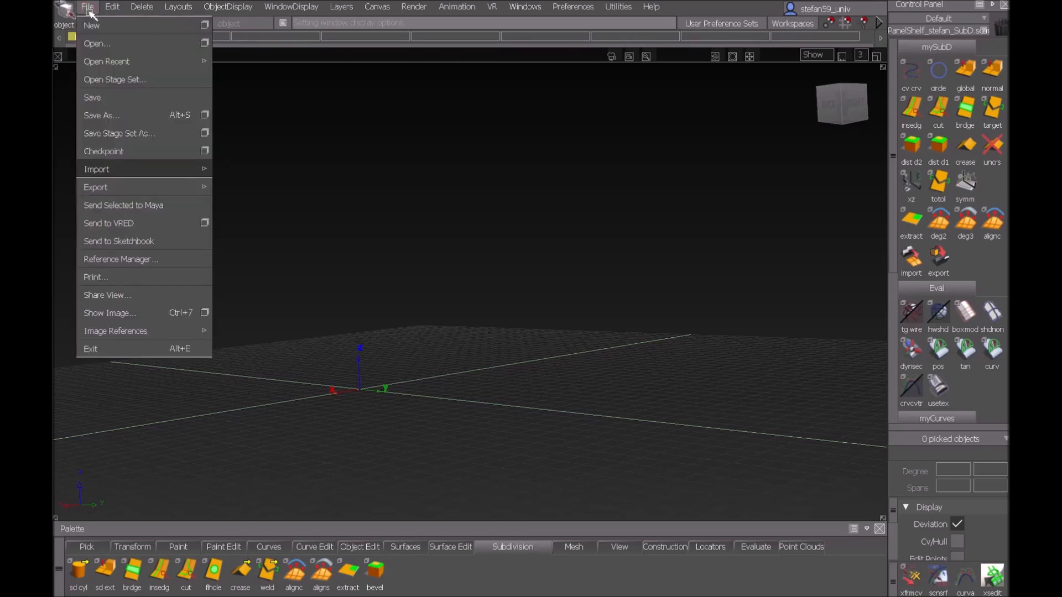
{"action": "mouse_move", "coordinate": [200, 172]}
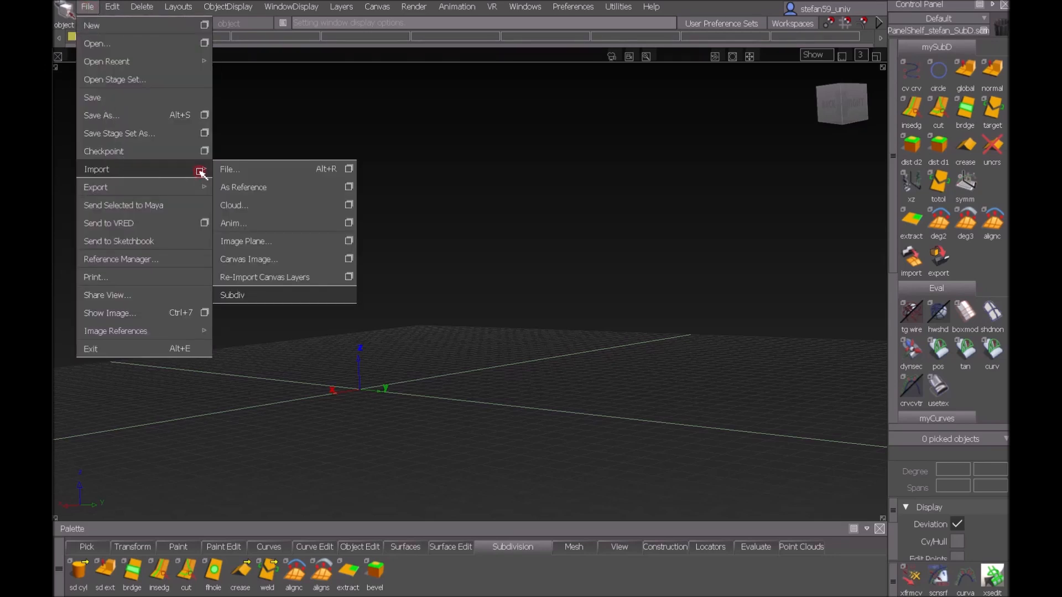
{"action": "left_click", "coordinate": [243, 295]}
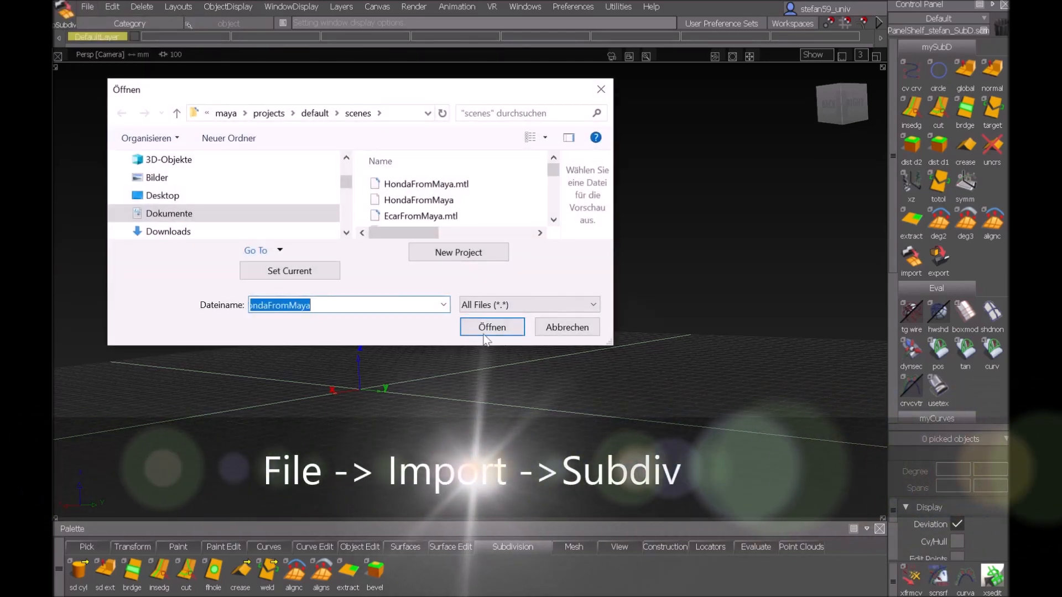
{"action": "left_click", "coordinate": [486, 326]}
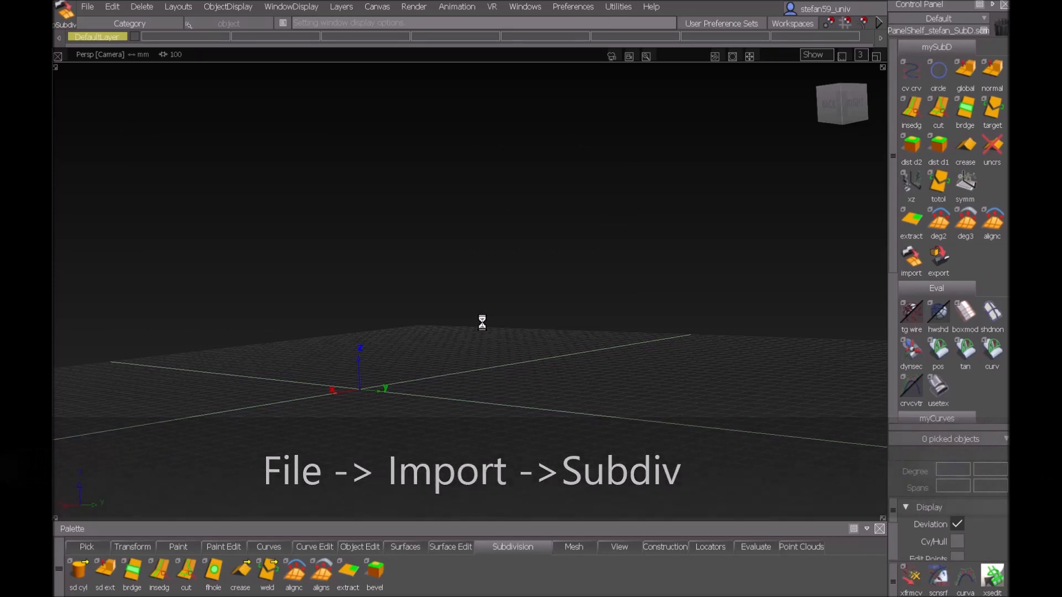
- Turn on the CV/Hull display for the car body subdiv and unpick the body
{"action": "left_click_drag", "start_coordinate": [610, 398], "coordinate": [608, 429], "text": "ctrl+shift"}
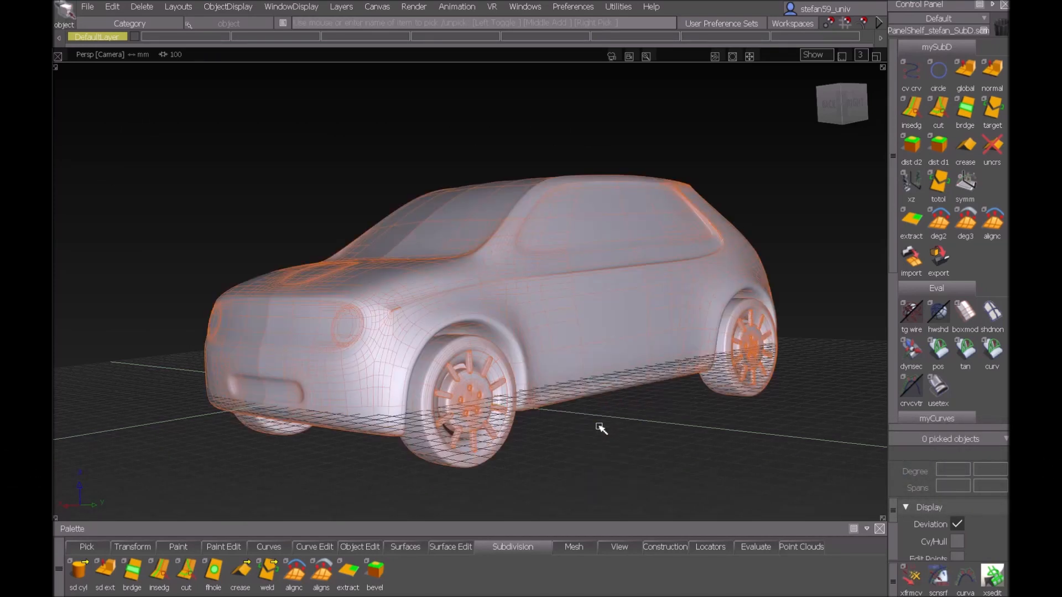
{"action": "left_click", "coordinate": [593, 345]}
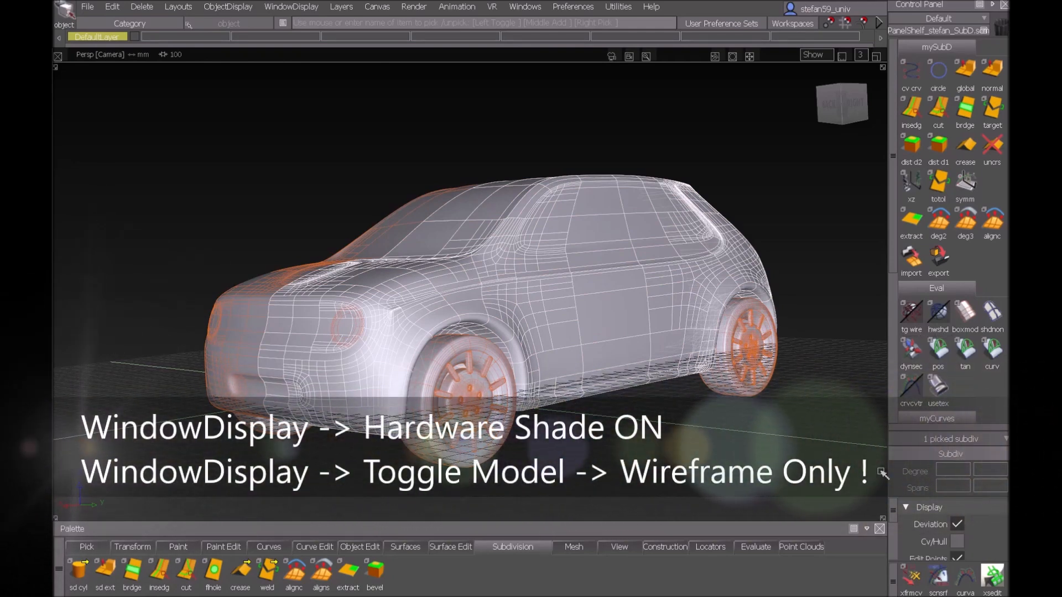
{"action": "left_click", "coordinate": [956, 545]}
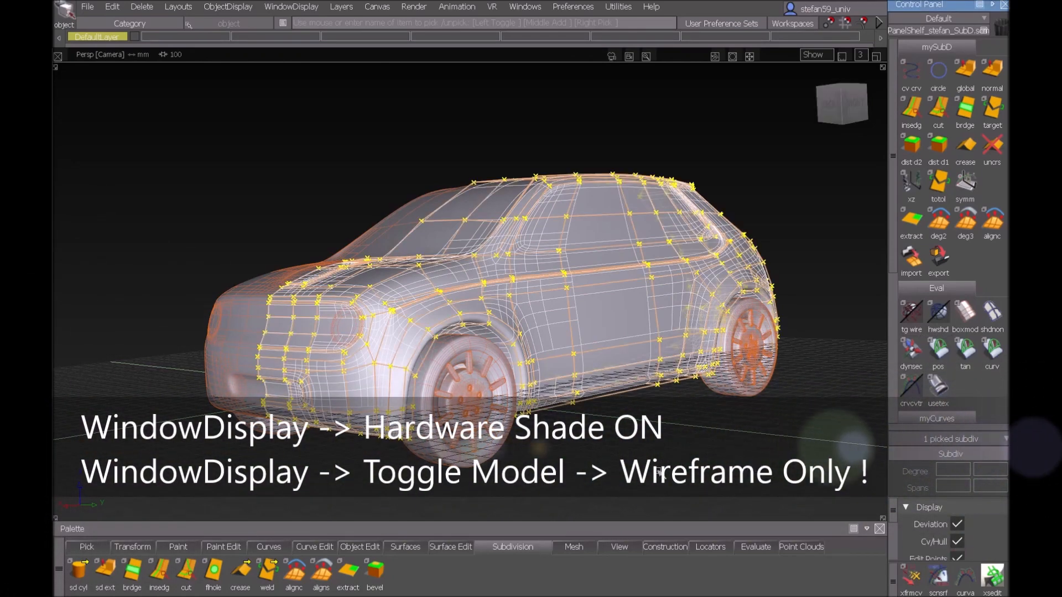
{"action": "left_click", "coordinate": [620, 426]}
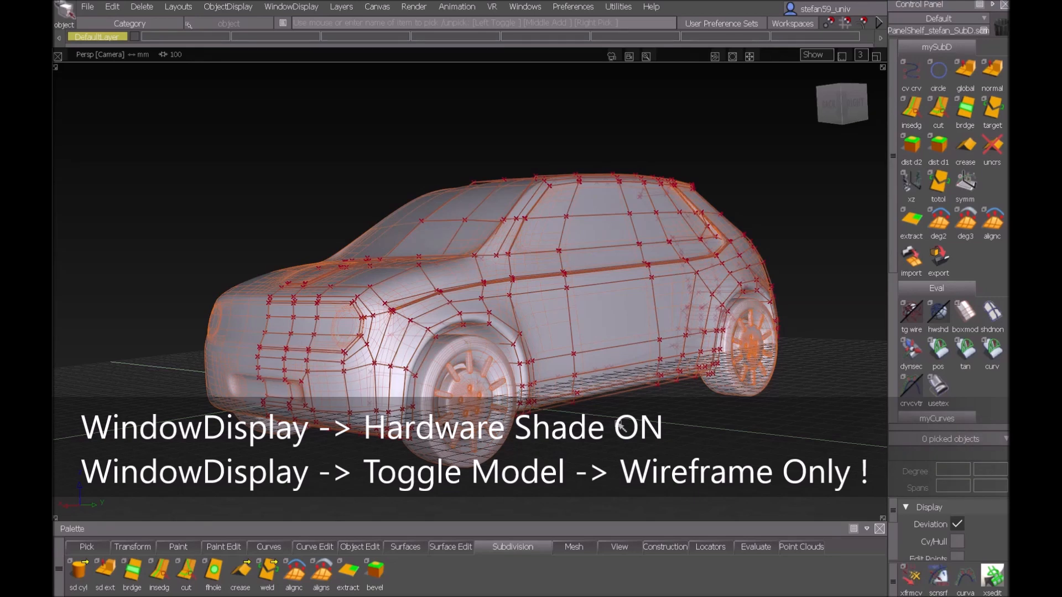
- Crease the edge loop along the inner rim of the front wheel arch
{"action": "right_click_drag", "start_coordinate": [592, 457], "coordinate": [643, 145], "text": "alt+shift"}
{"action": "middle_click_drag", "start_coordinate": [659, 276], "coordinate": [673, 208], "text": "alt+shift"}
{"action": "middle_click_drag", "start_coordinate": [673, 311], "coordinate": [688, 244], "text": "alt+shift"}
{"action": "right_click_drag", "start_coordinate": [692, 299], "coordinate": [691, 244], "text": "alt+shift"}
{"action": "middle_click_drag", "start_coordinate": [699, 310], "coordinate": [673, 256], "text": "alt+shift"}
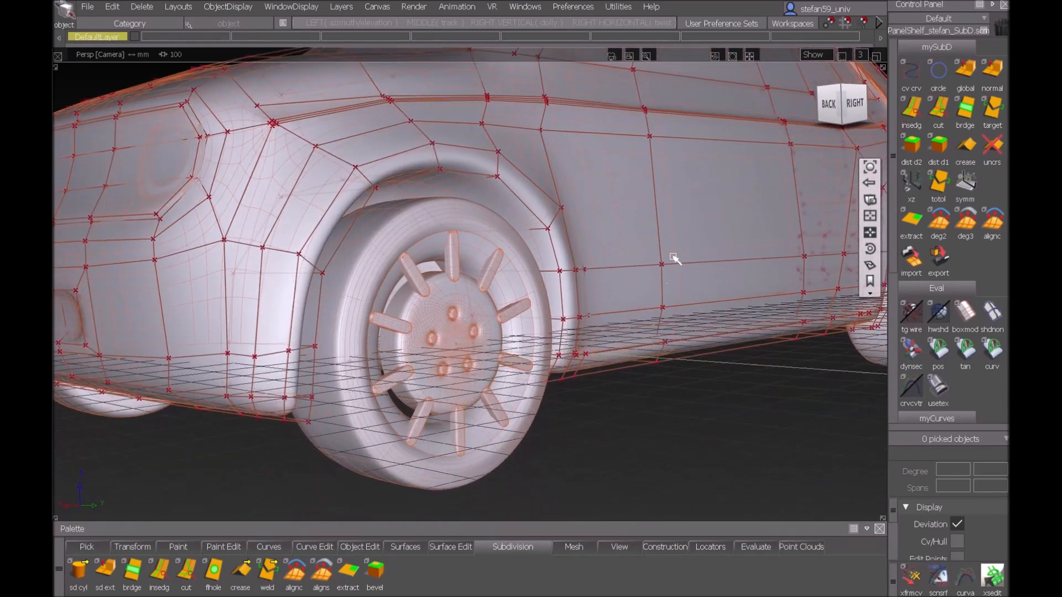
{"action": "left_click_drag", "start_coordinate": [656, 299], "coordinate": [652, 396], "text": "ctrl+shift"}
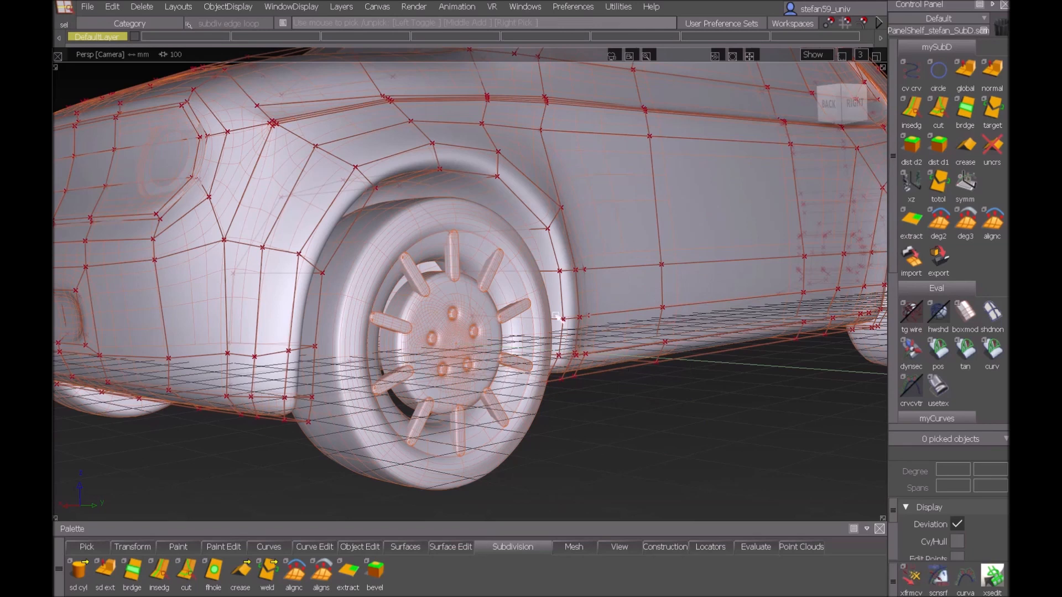
{"action": "left_click", "coordinate": [561, 306]}
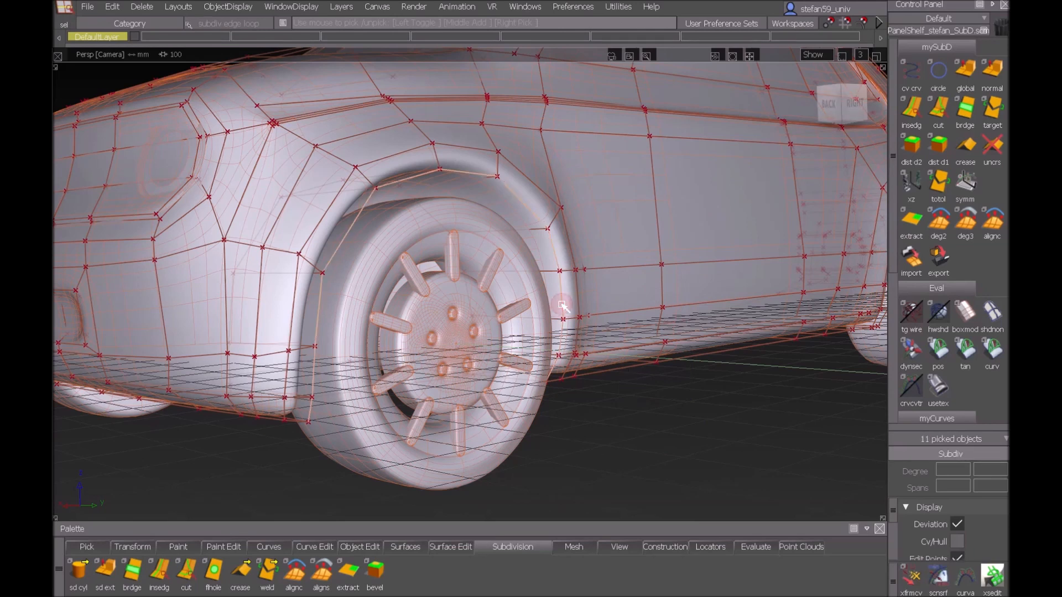
{"action": "left_click", "coordinate": [965, 148]}
- Crease the outer edge loop running around the front wheel arch
{"action": "left_click_drag", "start_coordinate": [602, 261], "coordinate": [603, 354], "text": "ctrl+shift"}
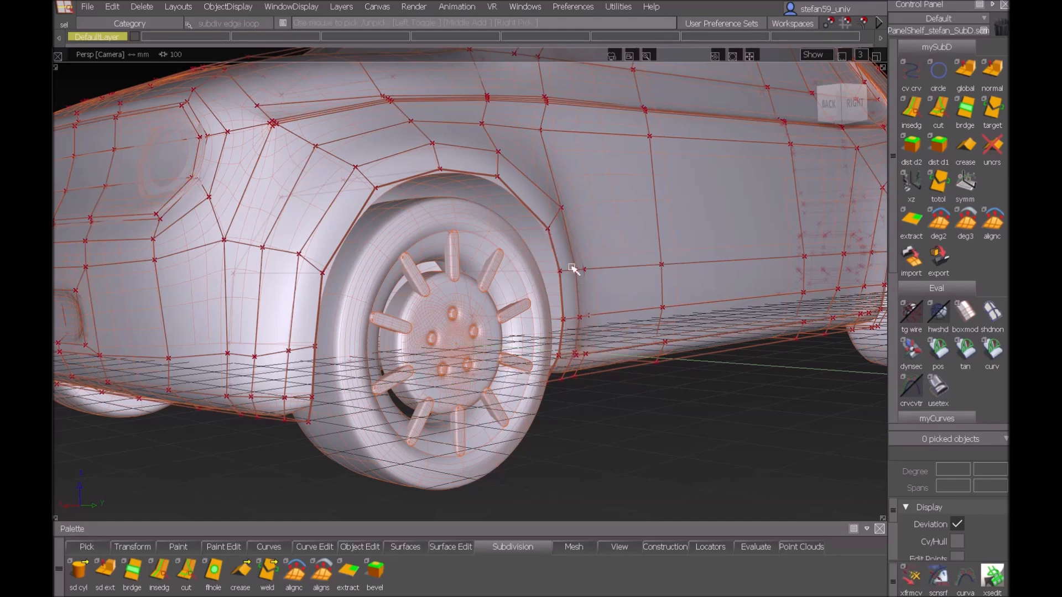
{"action": "left_click", "coordinate": [537, 199]}
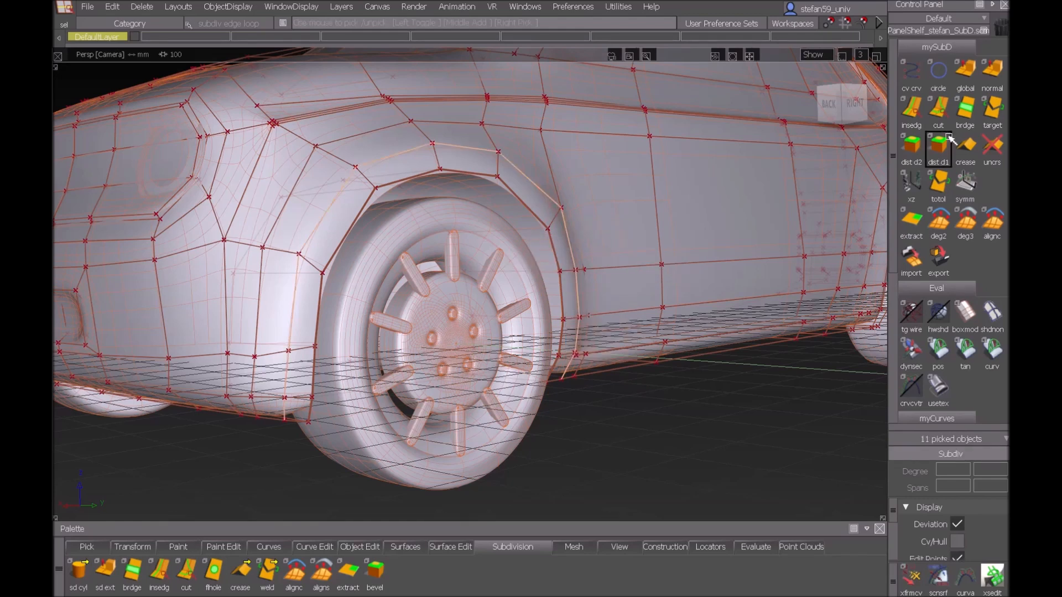
{"action": "left_click", "coordinate": [965, 148]}
- Toggle off the model's wireframe to show the shaded car with only the body's control mesh
{"action": "middle_click_drag", "start_coordinate": [648, 151], "coordinate": [610, 254], "text": "alt+shift"}
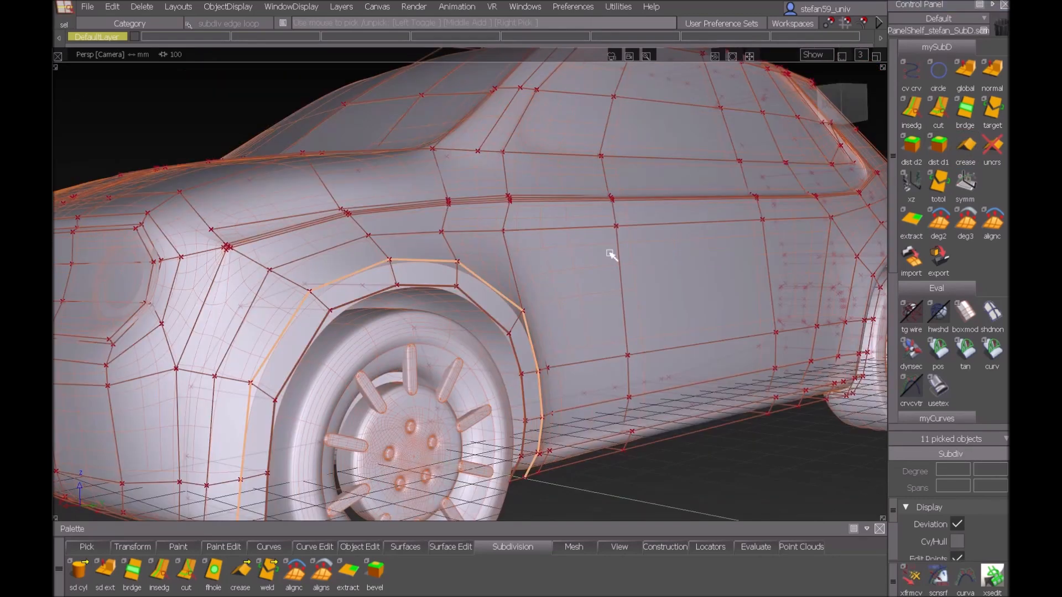
{"action": "key", "text": "alt+shift"}
{"action": "left_click_drag", "start_coordinate": [591, 203], "coordinate": [678, 227], "text": "alt+shift"}
{"action": "right_click_drag", "start_coordinate": [667, 256], "coordinate": [676, 181], "text": "alt+shift"}
{"action": "left_click", "coordinate": [909, 319]}
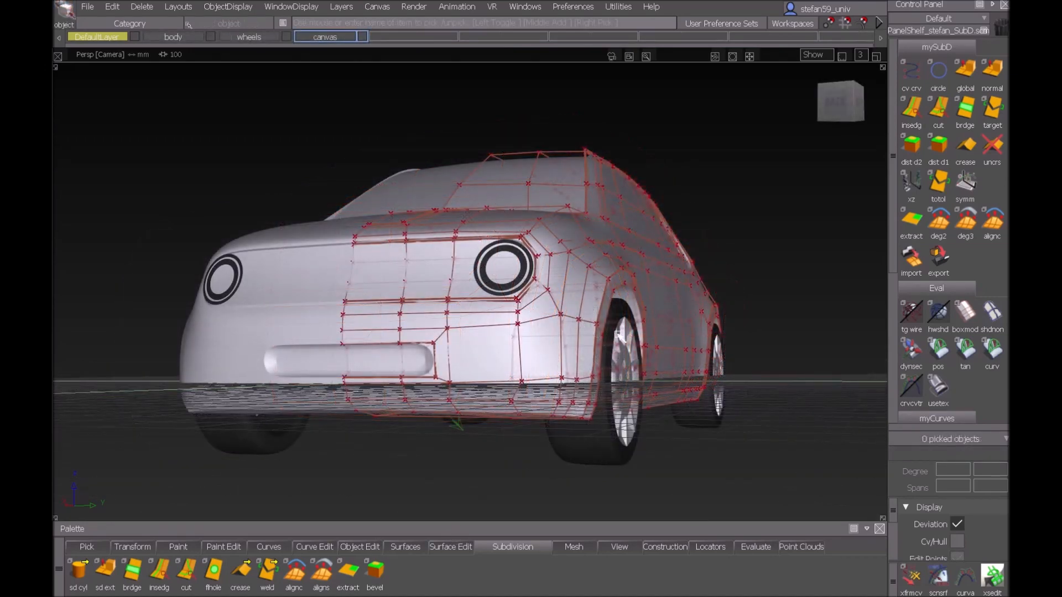
- Extract the four windshield faces on the control-mesh side of the car body
{"action": "left_click_drag", "start_coordinate": [661, 297], "coordinate": [606, 326], "text": "alt+shift"}
{"action": "middle_click_drag", "start_coordinate": [607, 326], "coordinate": [562, 330], "text": "alt+shift"}
{"action": "left_click_drag", "start_coordinate": [629, 324], "coordinate": [581, 329], "text": "alt+shift"}
{"action": "middle_click_drag", "start_coordinate": [580, 330], "coordinate": [556, 342], "text": "alt+shift"}
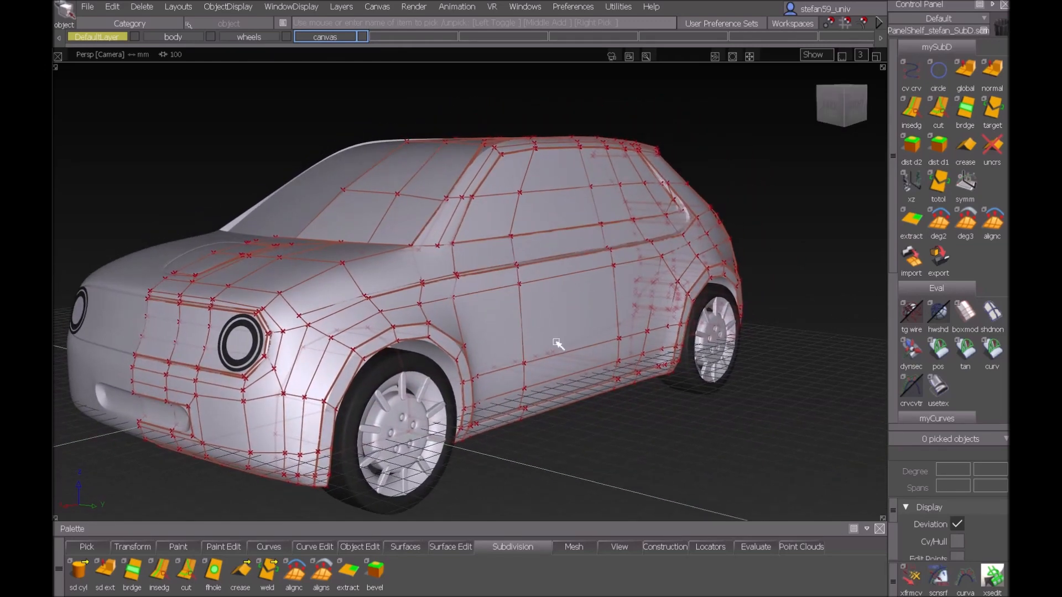
{"action": "middle_click_drag", "start_coordinate": [581, 330], "coordinate": [610, 342], "text": "alt+shift"}
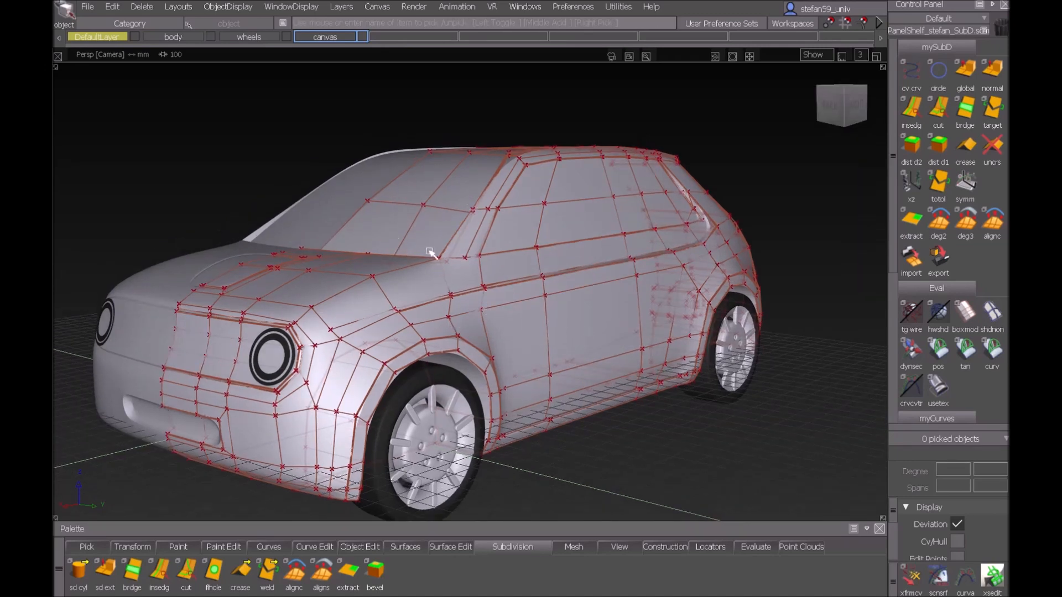
{"action": "left_click", "coordinate": [535, 315], "text": "ctrl+shift"}
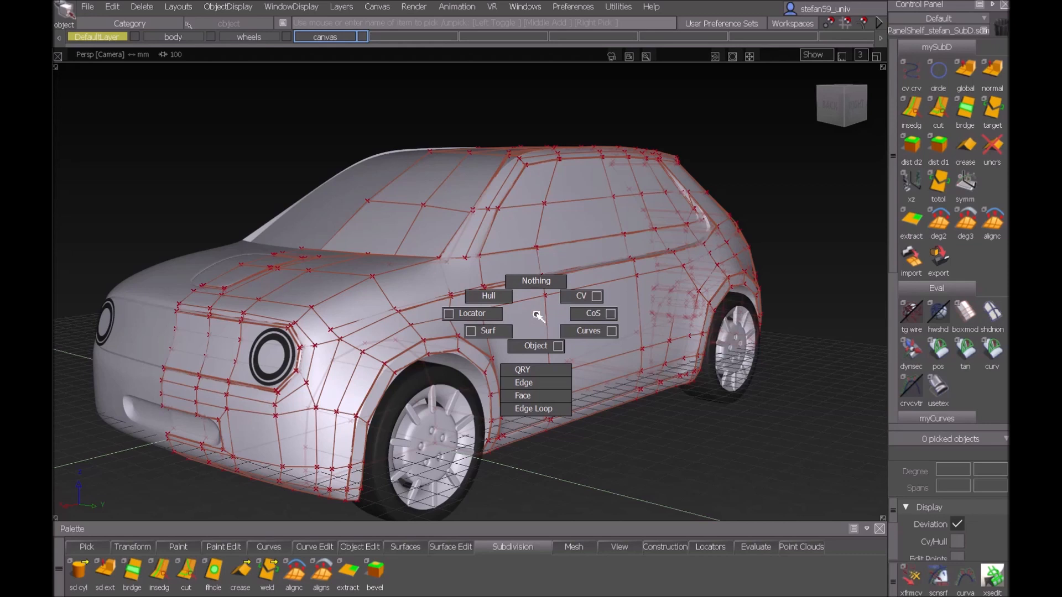
{"action": "left_click", "coordinate": [523, 396]}
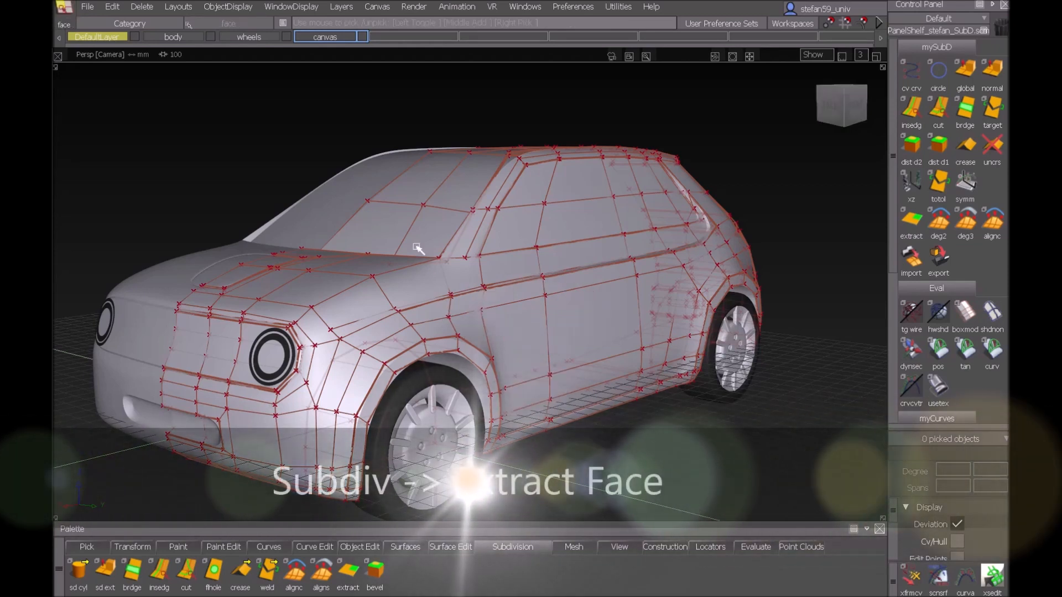
{"action": "left_click", "coordinate": [426, 234]}
{"action": "left_click", "coordinate": [391, 223]}
{"action": "left_click", "coordinate": [422, 184]}
{"action": "left_click", "coordinate": [459, 189]}
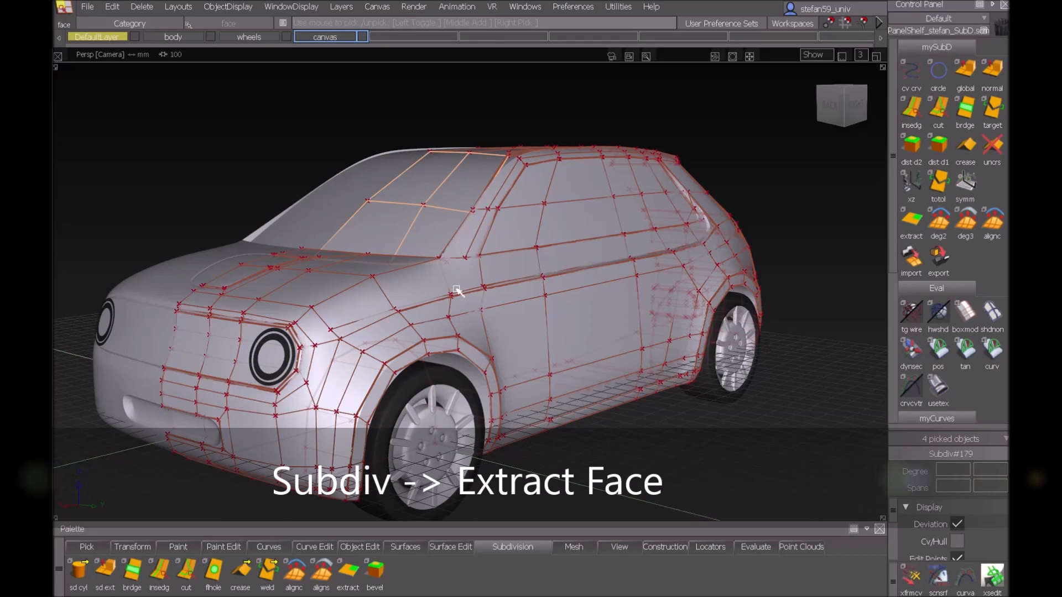
{"action": "left_click", "coordinate": [911, 221]}
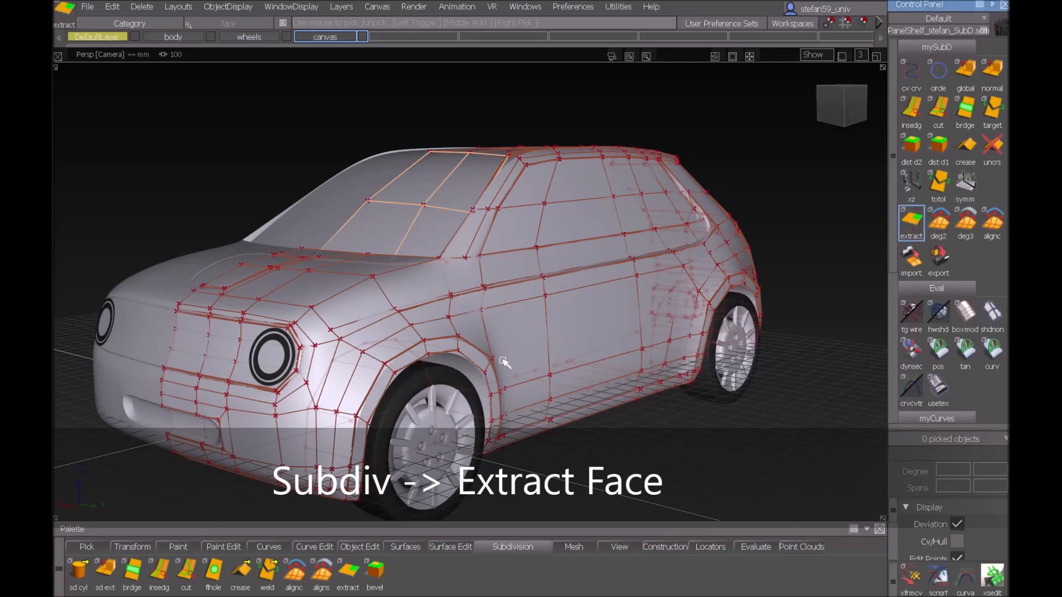
- Extract all the side window faces from the car body
{"action": "left_click_drag", "start_coordinate": [549, 355], "coordinate": [586, 146], "text": "ctrl+shift"}
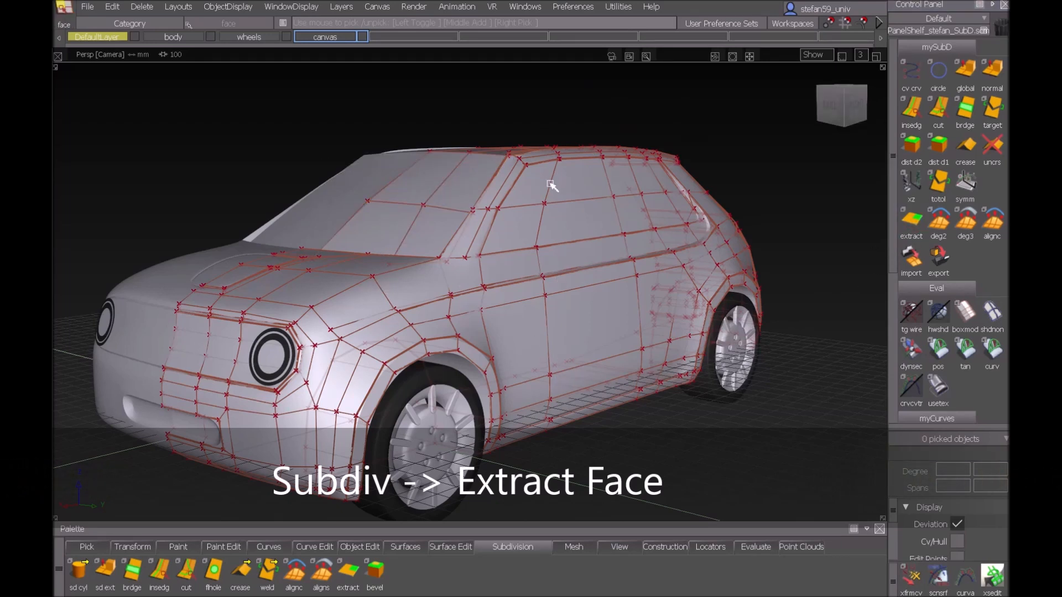
{"action": "left_click", "coordinate": [522, 222]}
{"action": "left_click", "coordinate": [537, 179]}
{"action": "left_click_drag", "start_coordinate": [656, 275], "coordinate": [500, 301], "text": "alt+shift"}
{"action": "middle_click_drag", "start_coordinate": [500, 301], "coordinate": [459, 282], "text": "alt+shift"}
{"action": "left_click", "coordinate": [349, 279]}
{"action": "left_click", "coordinate": [347, 240]}
{"action": "left_click", "coordinate": [408, 257]}
{"action": "left_click", "coordinate": [407, 219]}
{"action": "left_click", "coordinate": [455, 215]}
{"action": "left_click", "coordinate": [496, 204]}
{"action": "left_click", "coordinate": [511, 238]}
{"action": "left_click", "coordinate": [536, 266]}
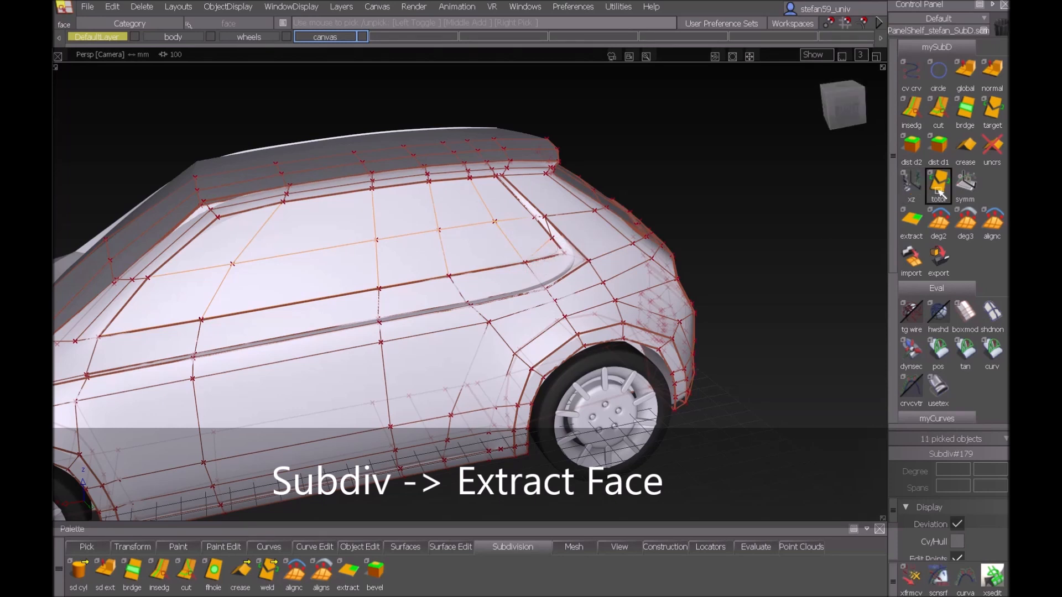
{"action": "left_click", "coordinate": [912, 224]}
- Assign the existing black shader to the extracted side window subdiv and to the extracted windshield subdiv
{"action": "left_click_drag", "start_coordinate": [540, 256], "coordinate": [518, 112], "text": "ctrl+shift"}
{"action": "left_click_drag", "start_coordinate": [389, 266], "coordinate": [383, 302], "text": "ctrl+shift"}
{"action": "left_click", "coordinate": [377, 272]}
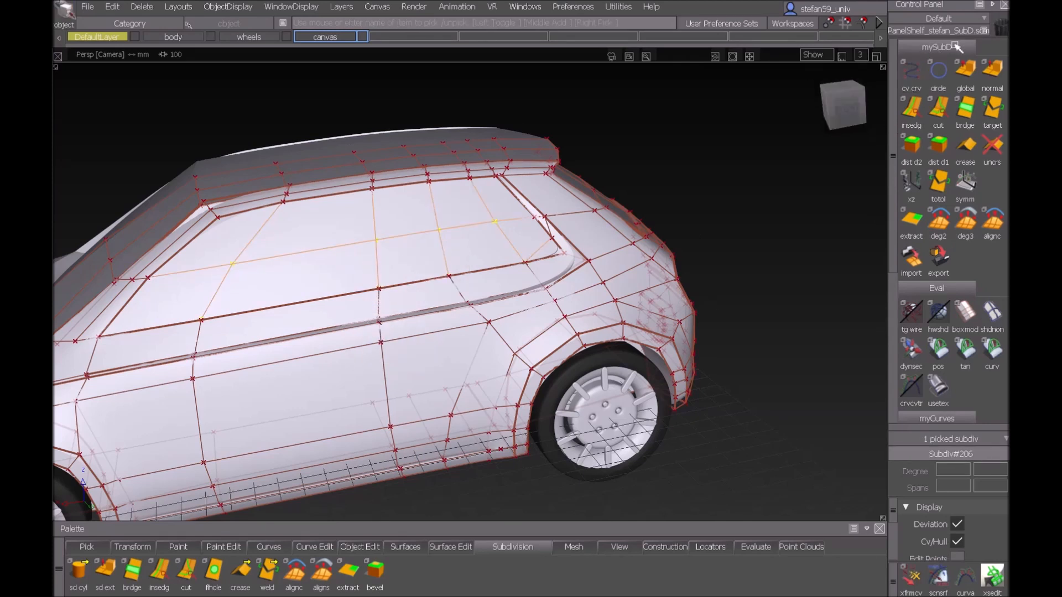
{"action": "left_click", "coordinate": [414, 7]}
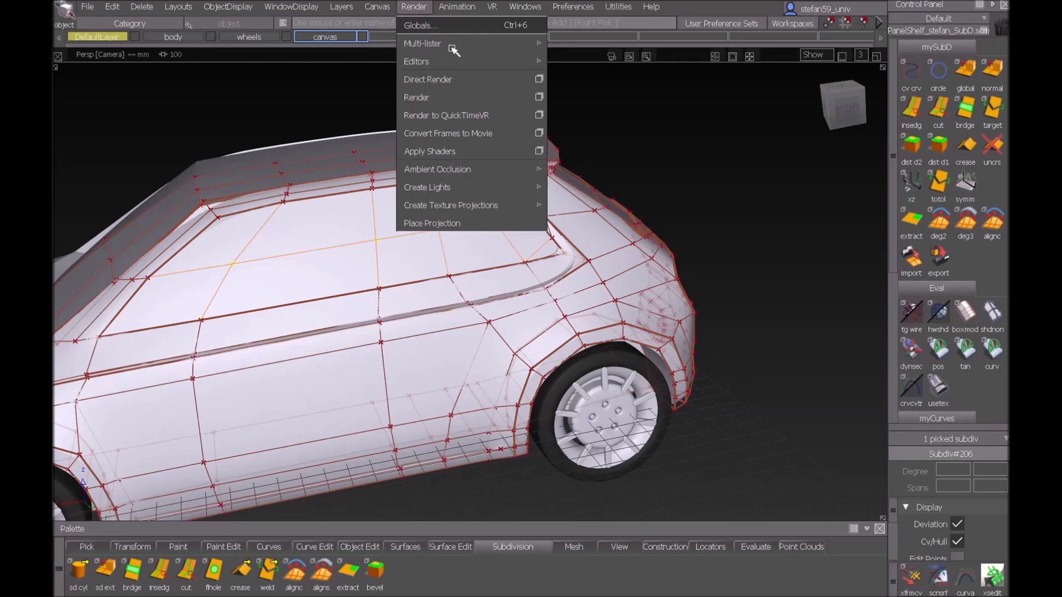
{"action": "mouse_move", "coordinate": [475, 45]}
{"action": "left_click", "coordinate": [570, 88]}
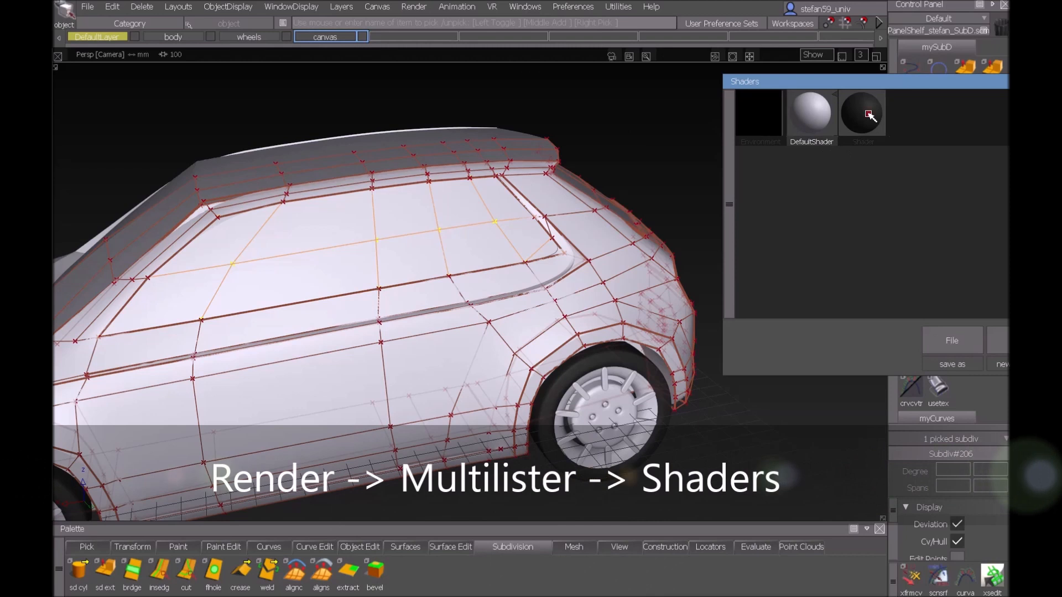
{"action": "left_click", "coordinate": [869, 115]}
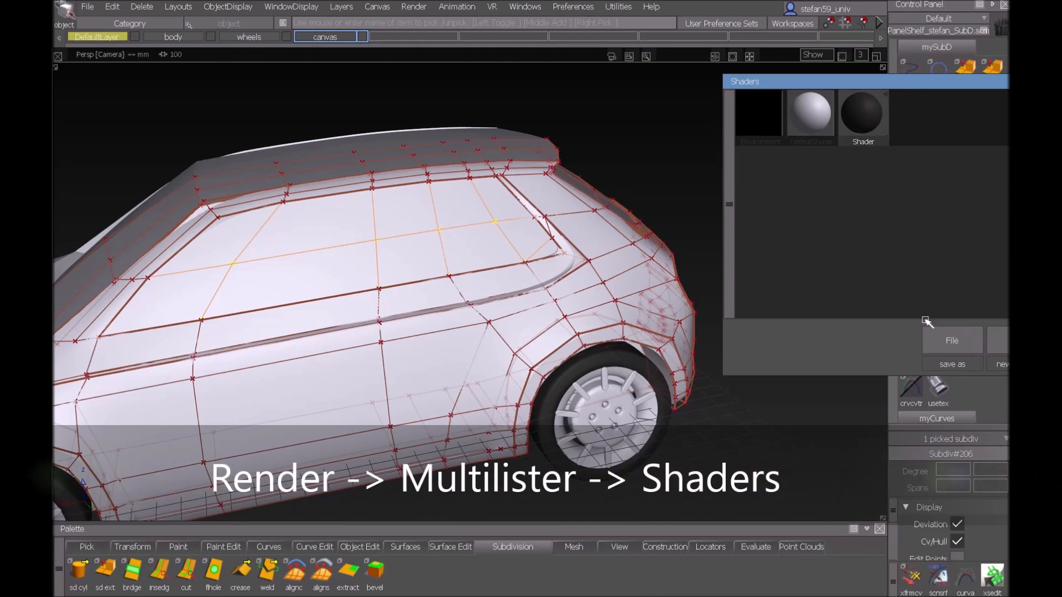
{"action": "mouse_move", "coordinate": [932, 85]}
{"action": "left_mouse_down"}
{"action": "mouse_move", "coordinate": [879, 105]}
{"action": "mouse_move", "coordinate": [679, 134]}
{"action": "left_mouse_up"}
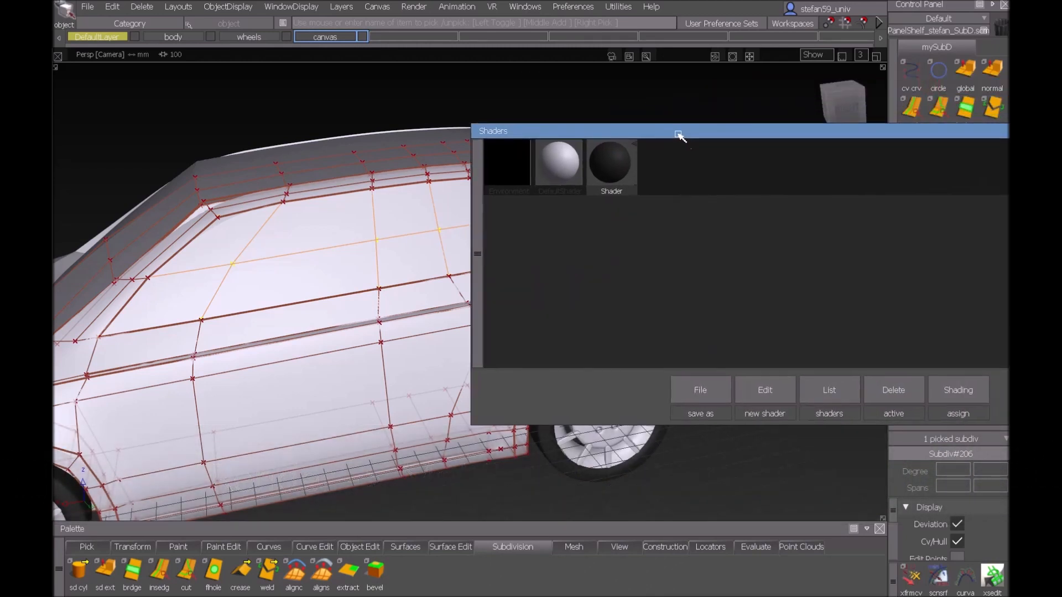
{"action": "left_click_drag", "start_coordinate": [958, 397], "coordinate": [953, 367]}
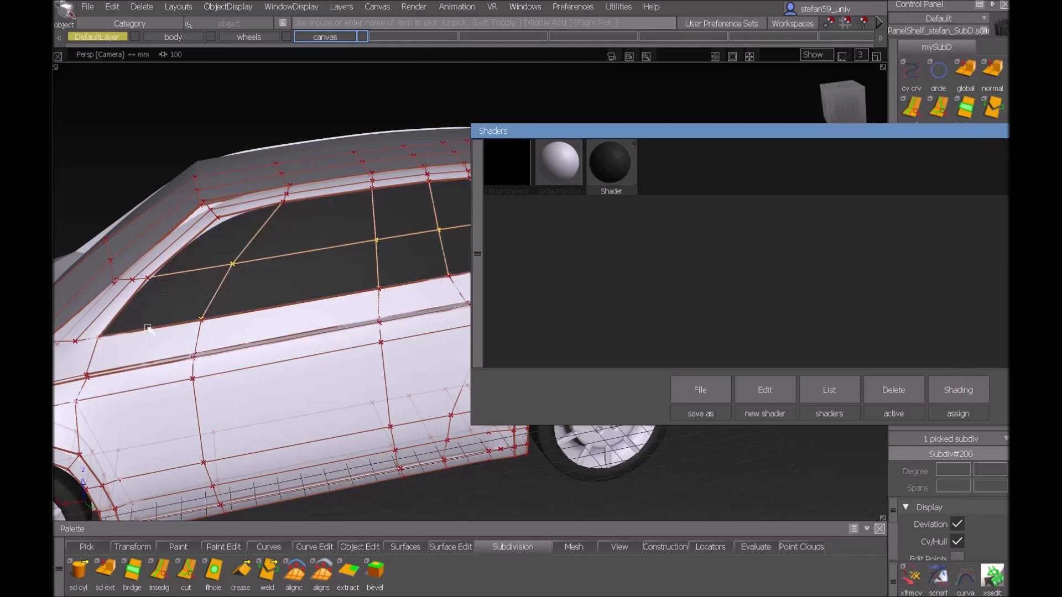
{"action": "left_click_drag", "start_coordinate": [152, 266], "coordinate": [124, 257], "text": "ctrl+shift"}
{"action": "left_click", "coordinate": [123, 258]}
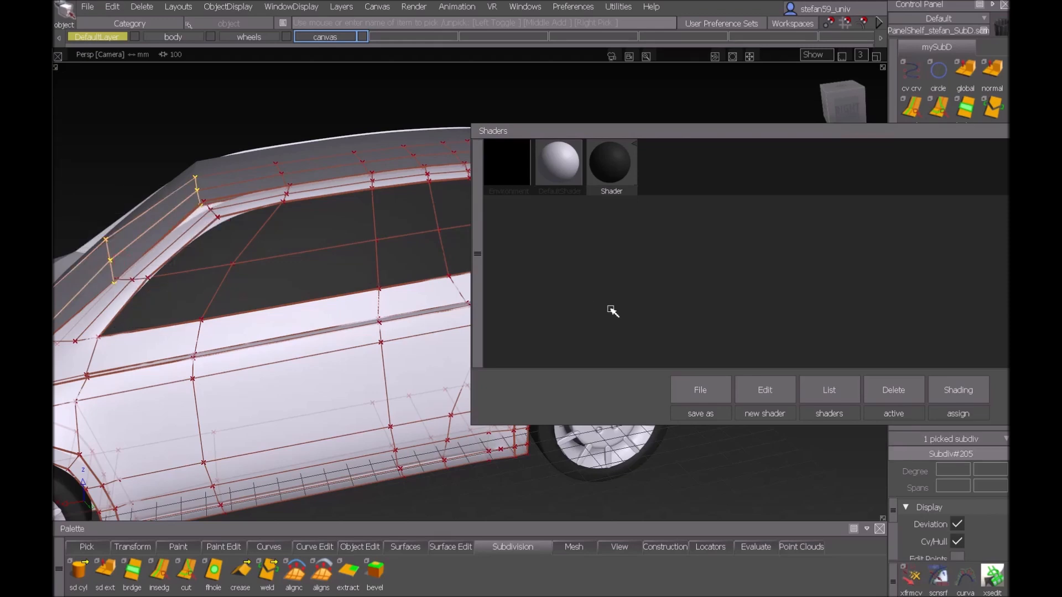
- Extract the four rear window faces on the control-mesh side of the car and assign the black shader to them
{"action": "mouse_move", "coordinate": [448, 329]}
{"action": "left_mouse_down", "text": "alt+shift"}
{"action": "mouse_move", "coordinate": [350, 308]}
{"action": "mouse_move", "coordinate": [100, 342]}
{"action": "left_mouse_up", "text": "alt+shift"}
{"action": "right_click_drag", "start_coordinate": [189, 339], "coordinate": [218, 379], "text": "alt+shift"}
{"action": "middle_click_drag", "start_coordinate": [218, 379], "coordinate": [168, 367], "text": "alt+shift"}
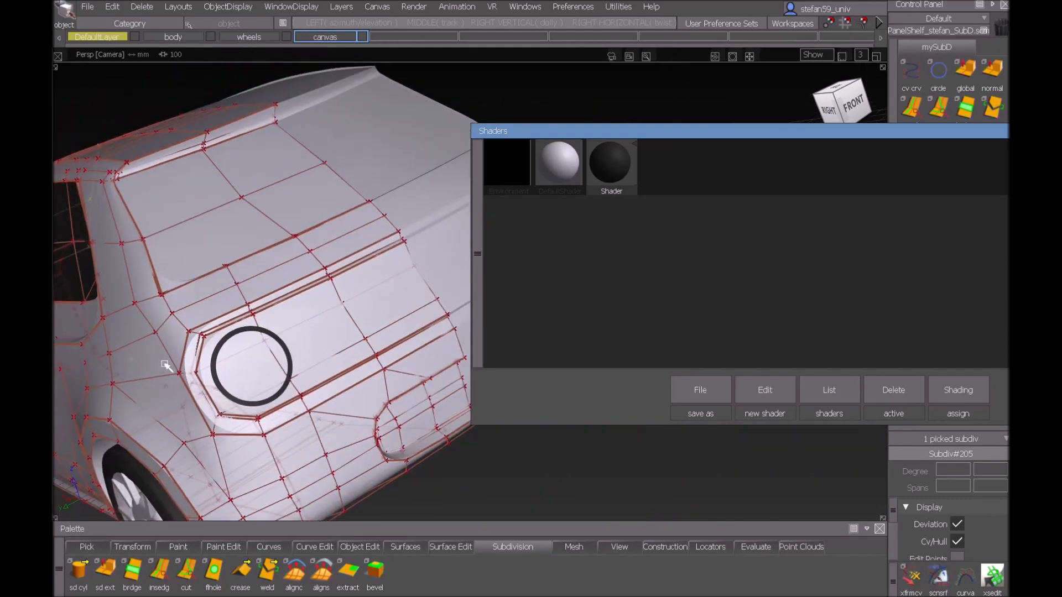
{"action": "left_click", "coordinate": [229, 283]}
{"action": "left_click_drag", "start_coordinate": [230, 263], "coordinate": [222, 344], "text": "ctrl+shift"}
{"action": "left_click", "coordinate": [284, 198]}
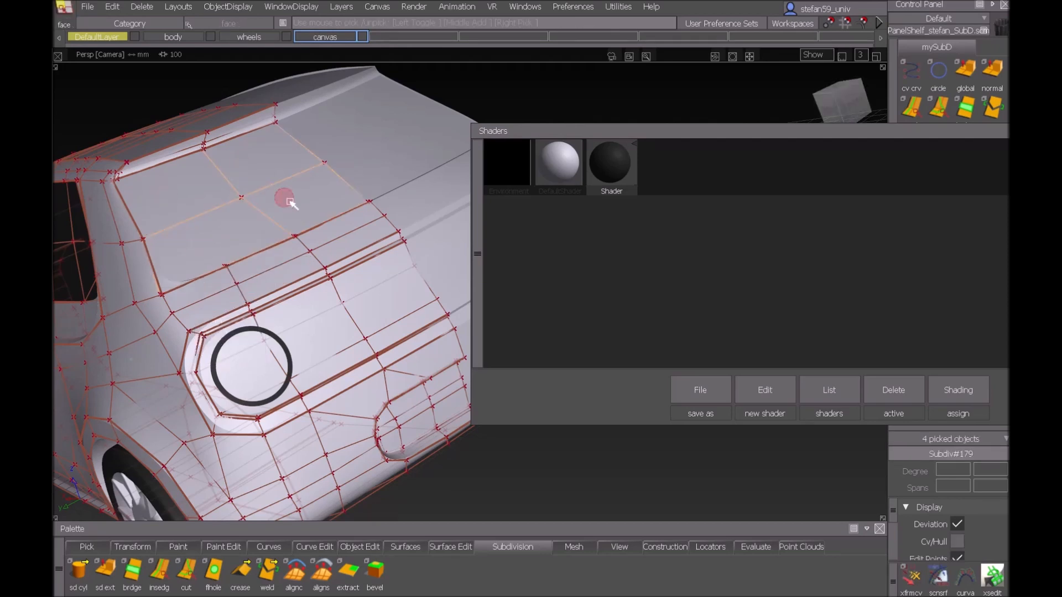
{"action": "left_click_drag", "start_coordinate": [692, 132], "coordinate": [548, 264]}
{"action": "left_click", "coordinate": [909, 222]}
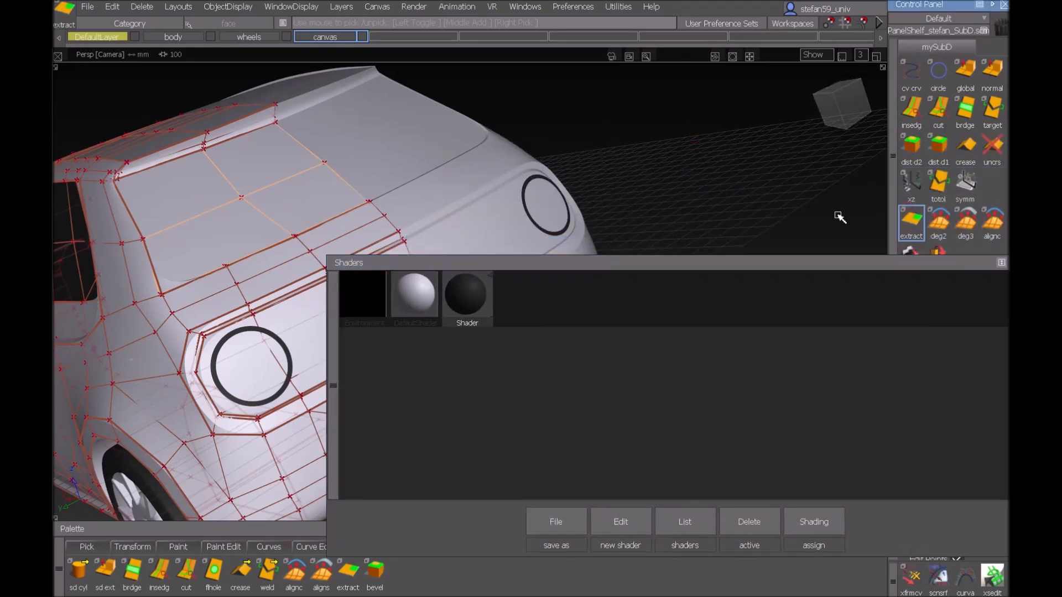
{"action": "left_click", "coordinate": [806, 520]}
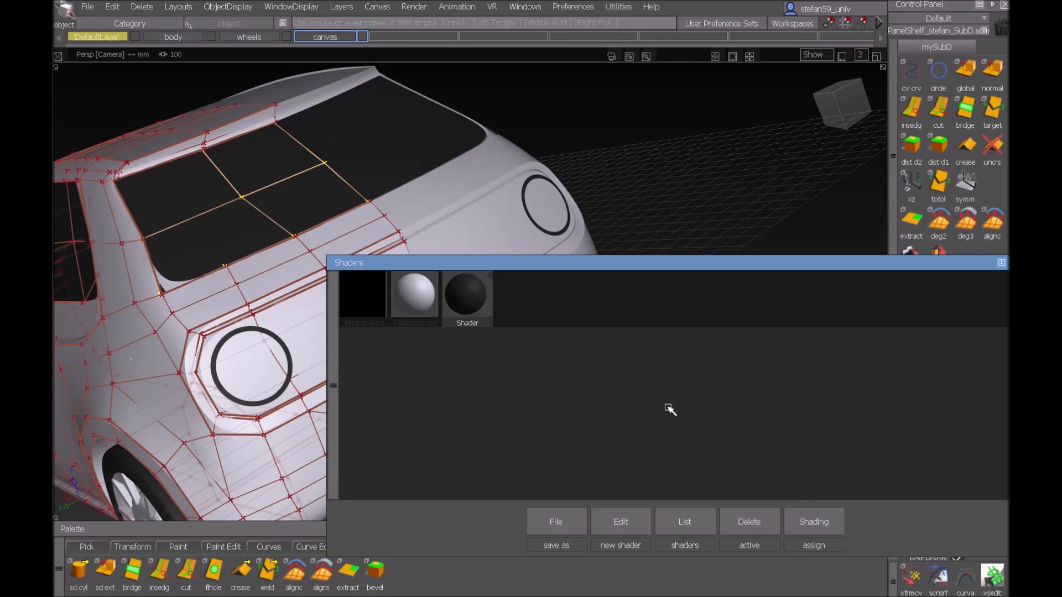
- Try moving the edge loop along the body's shoulder line below the side windows, and clear the selection
{"action": "left_click_drag", "start_coordinate": [339, 237], "coordinate": [438, 236], "text": "alt+shift"}
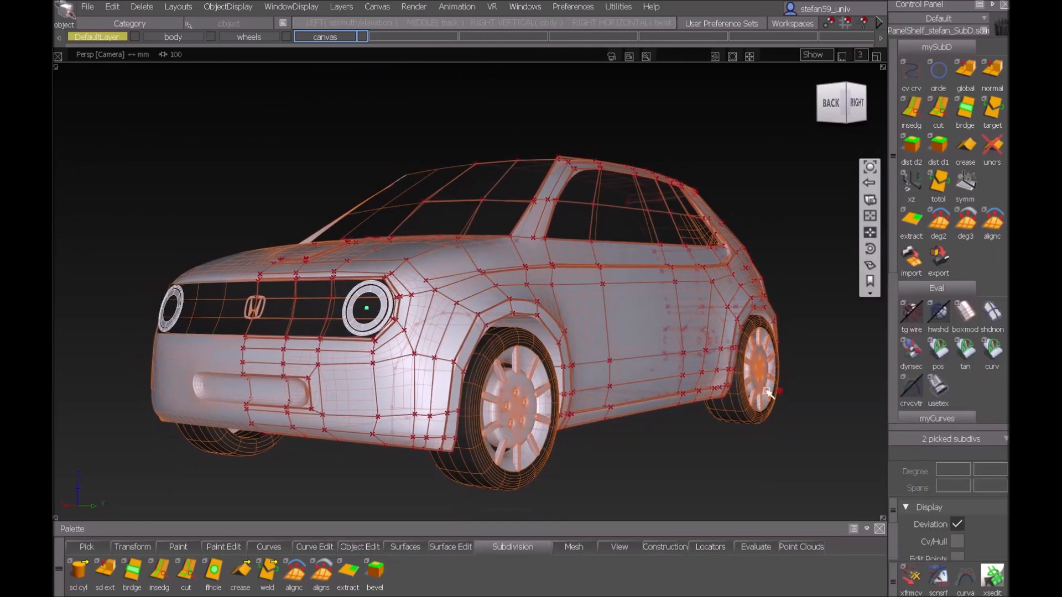
{"action": "mouse_move", "coordinate": [765, 391]}
{"action": "left_mouse_down", "text": "alt+shift"}
{"action": "mouse_move", "coordinate": [628, 377]}
{"action": "mouse_move", "coordinate": [783, 383]}
{"action": "mouse_move", "coordinate": [783, 394]}
{"action": "left_mouse_up", "text": "alt+shift"}
{"action": "right_click_drag", "start_coordinate": [782, 393], "coordinate": [760, 356], "text": "alt+shift"}
{"action": "left_click_drag", "start_coordinate": [568, 263], "coordinate": [570, 357], "text": "ctrl+shift"}
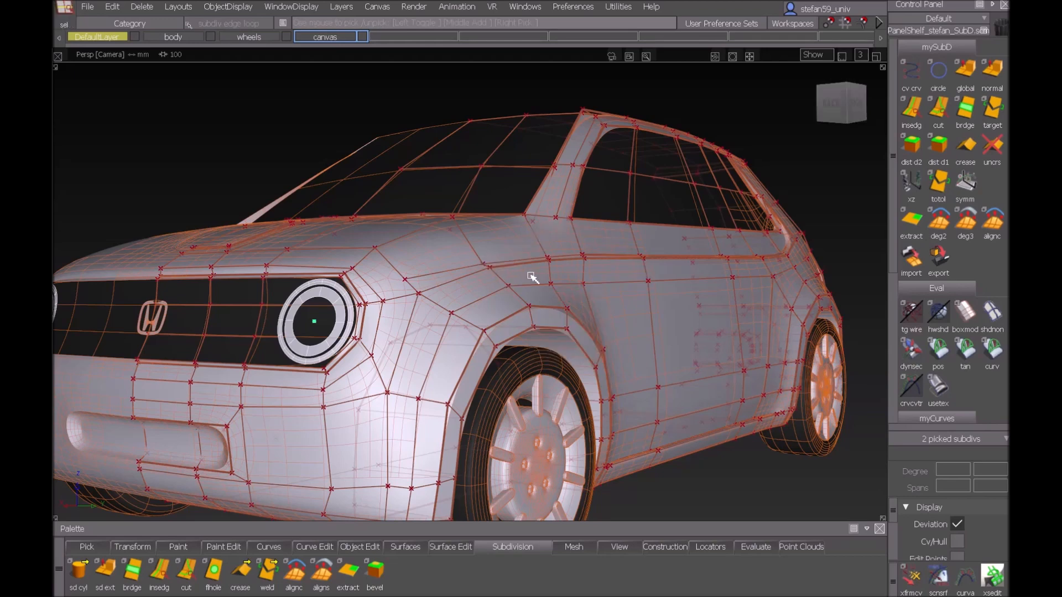
{"action": "left_click", "coordinate": [523, 265]}
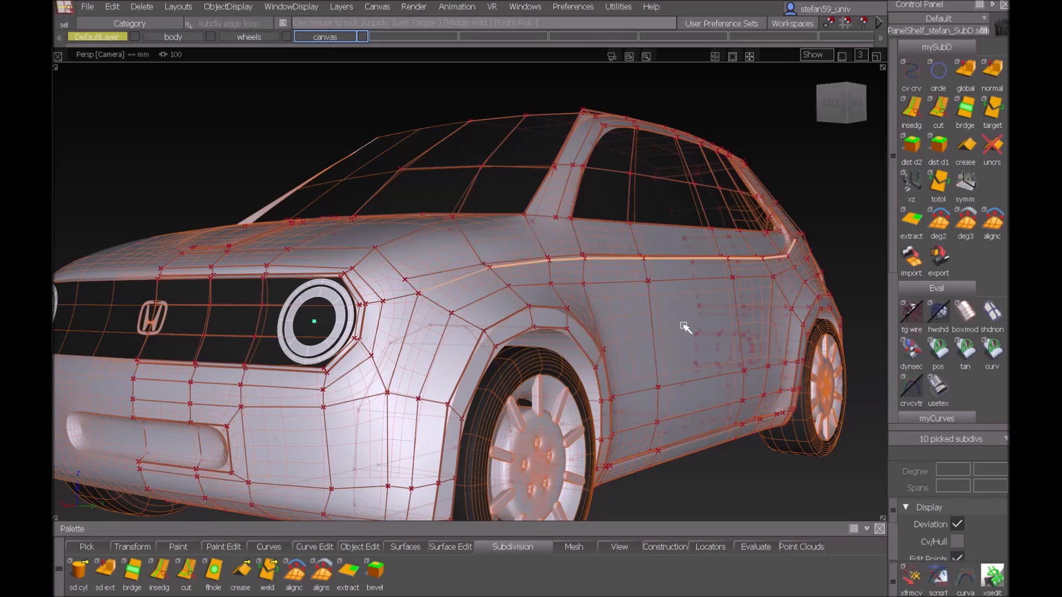
{"action": "middle_click_drag", "start_coordinate": [739, 326], "coordinate": [743, 293], "text": "ctrl+shift"}
{"action": "middle_click_drag", "start_coordinate": [811, 189], "coordinate": [703, 415]}
{"action": "left_click_drag", "start_coordinate": [689, 435], "coordinate": [700, 240], "text": "ctrl+shift"}
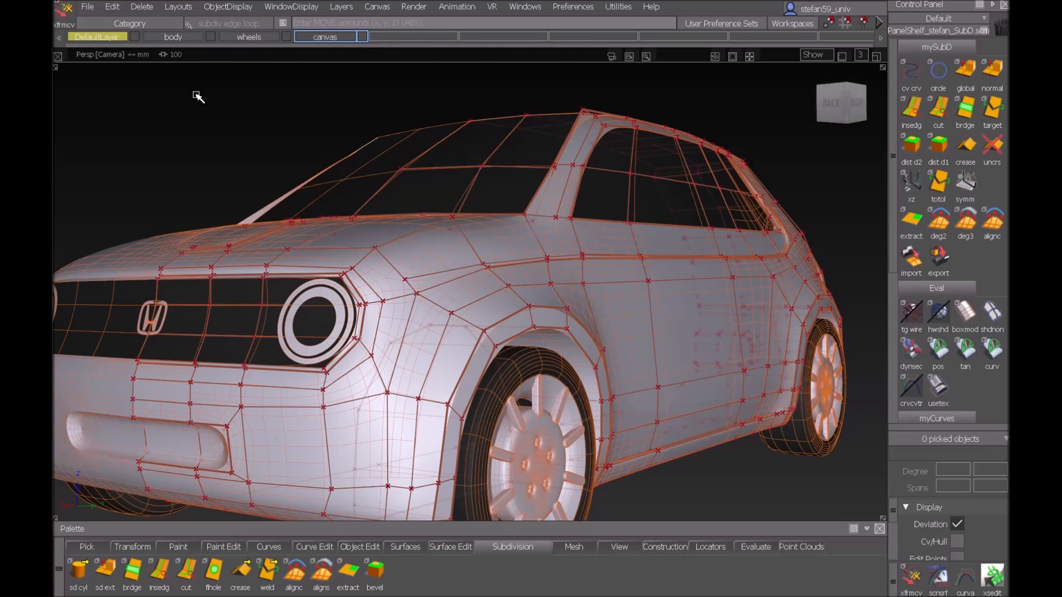
{"action": "left_click", "coordinate": [89, 9]}
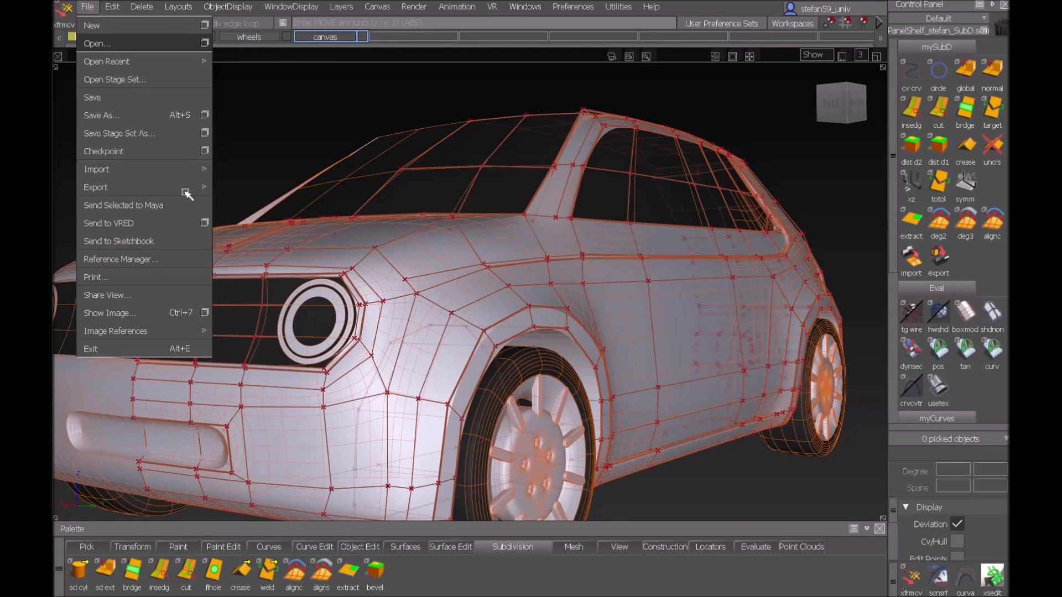
{"action": "mouse_move", "coordinate": [183, 189]}
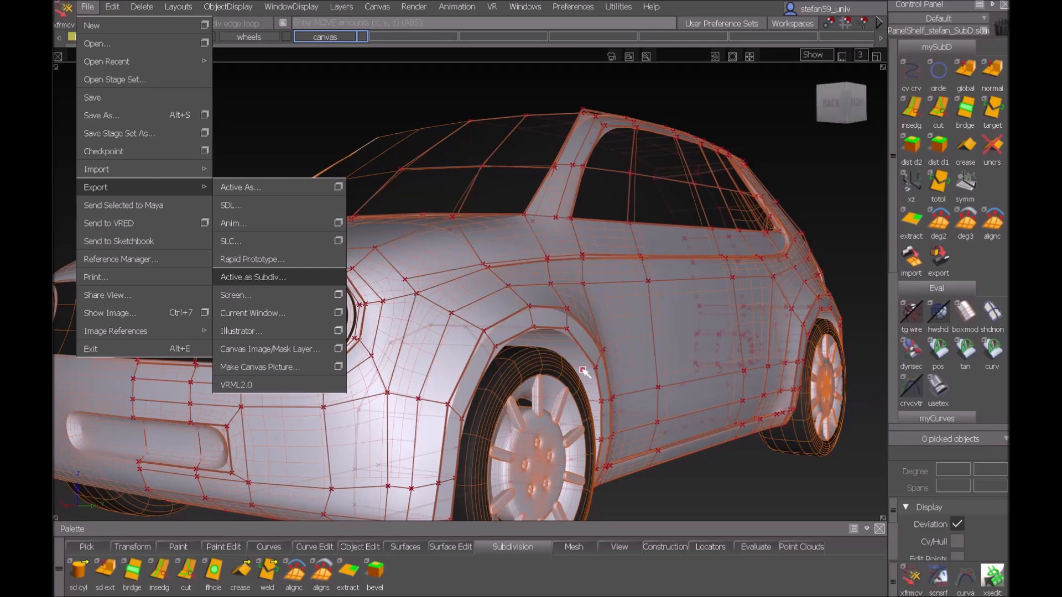
{"action": "left_click", "coordinate": [579, 374]}
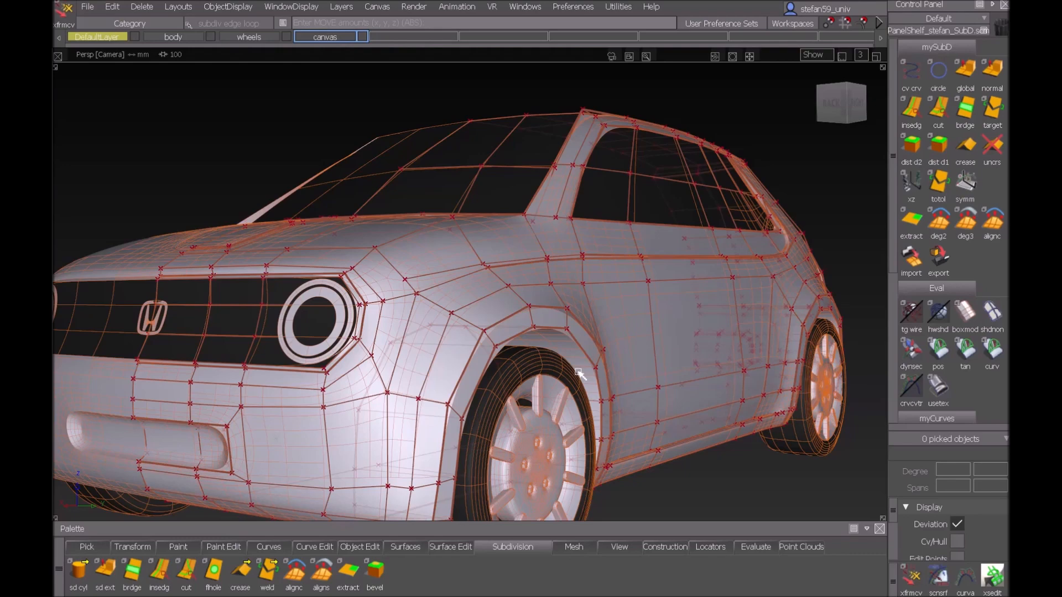